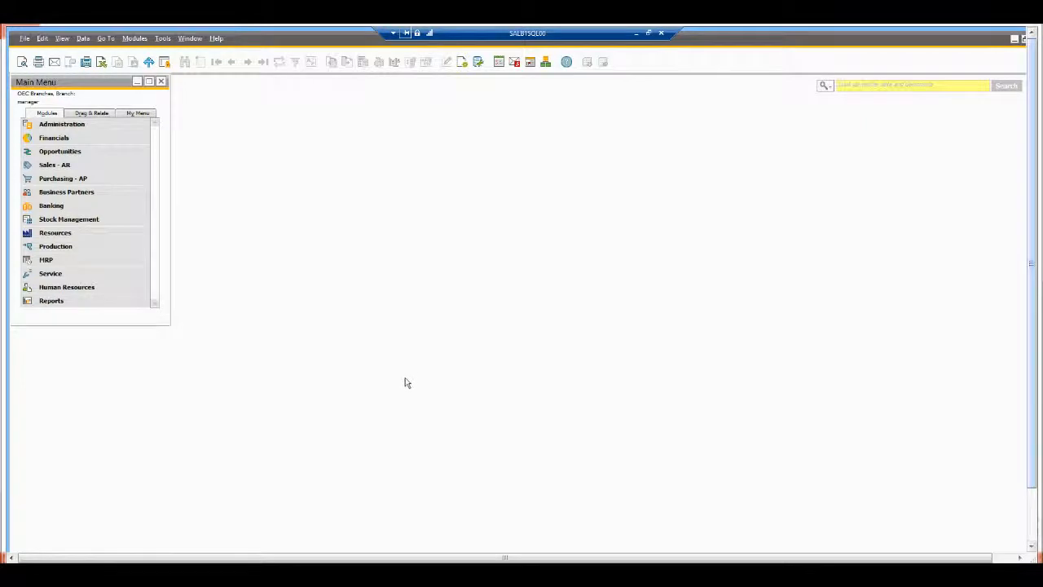
Step: Review the Branches setup table, including London and Edinburgh, and cancel without changes
left_click(92, 125)
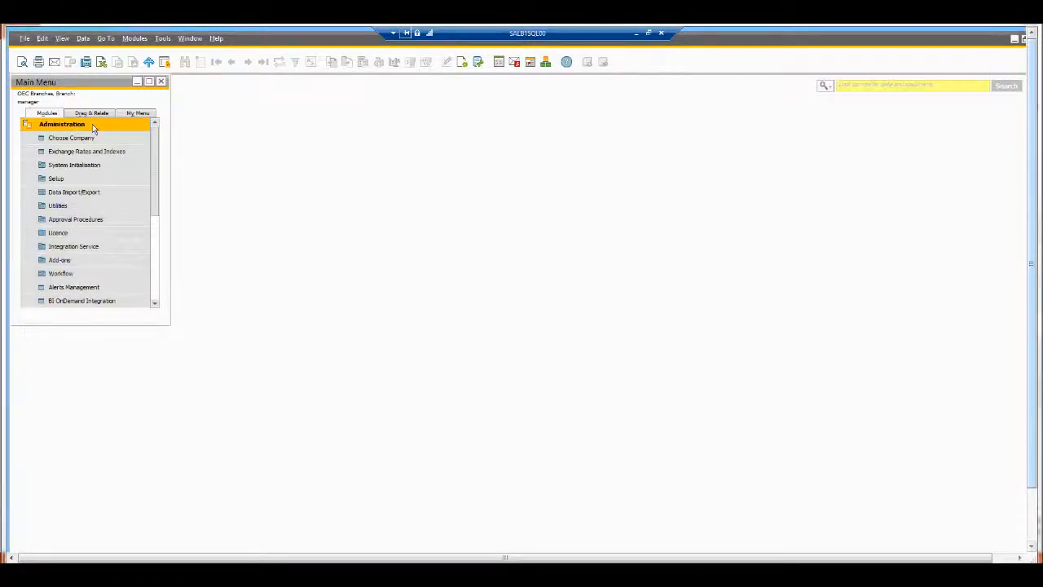
left_click(68, 180)
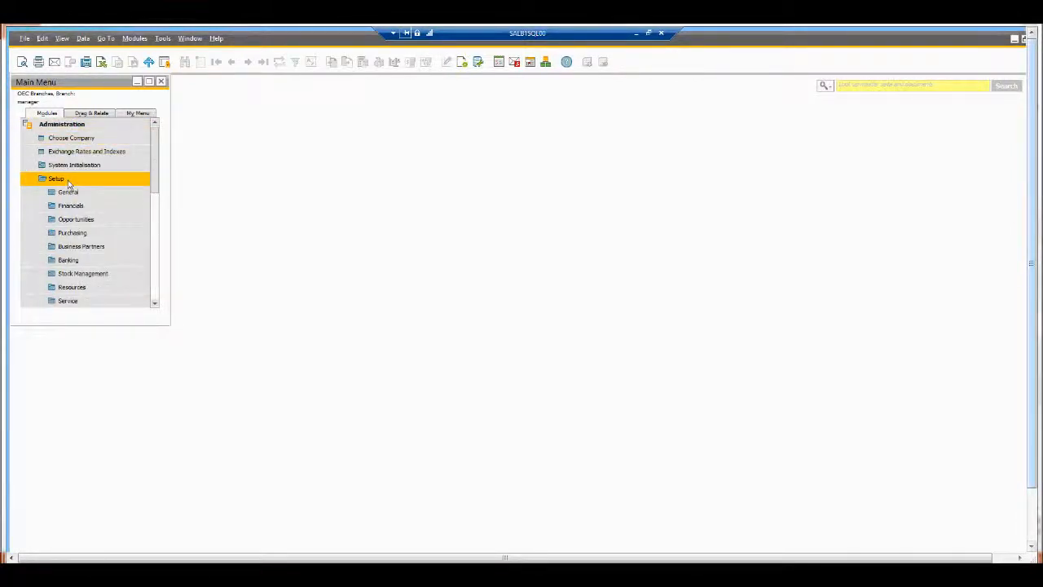
left_click(73, 206)
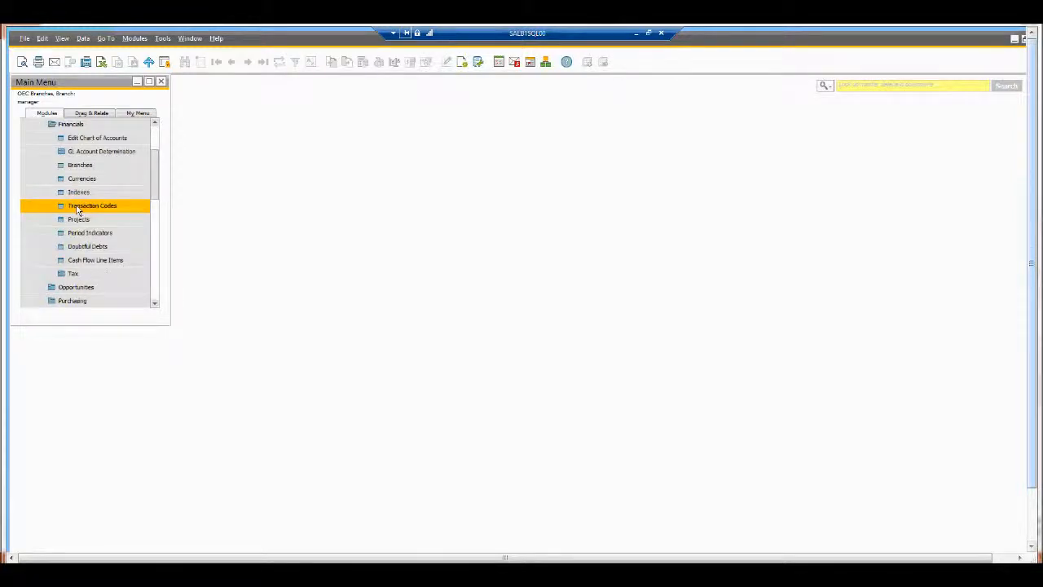
left_click(81, 165)
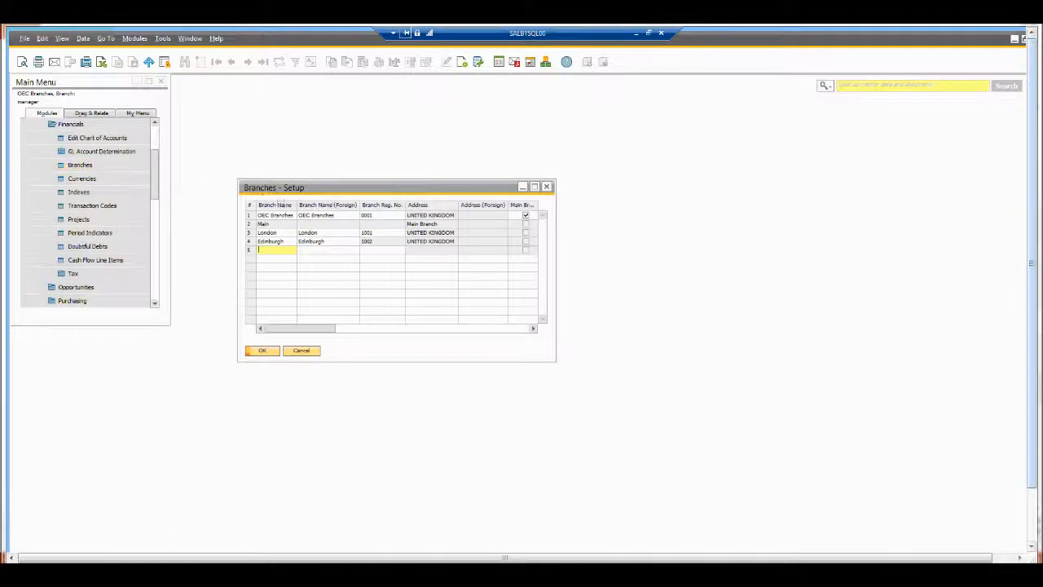
left_click(283, 248)
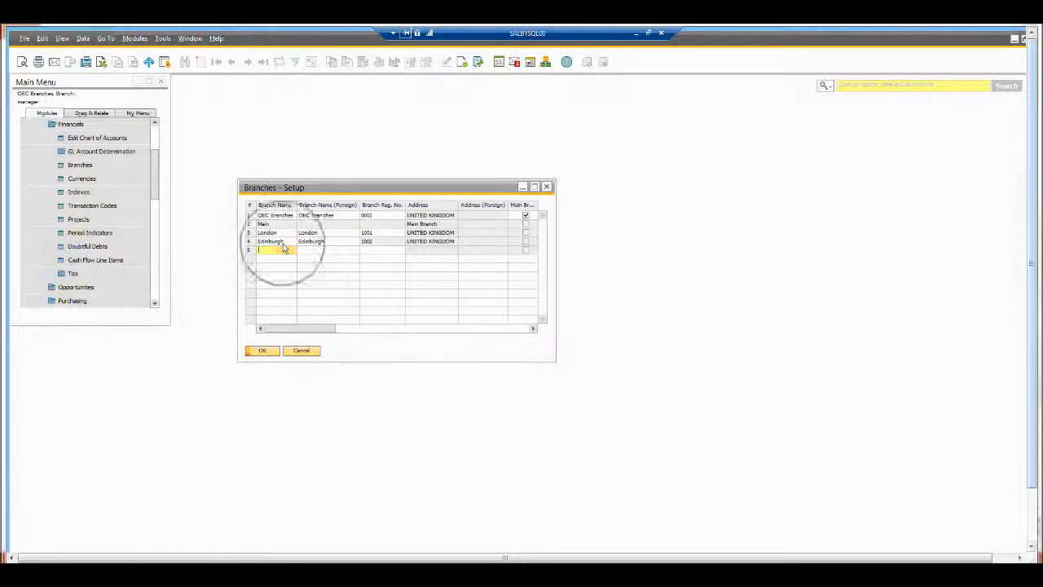
left_click(301, 351)
left_click_drag(157, 186, 158, 158)
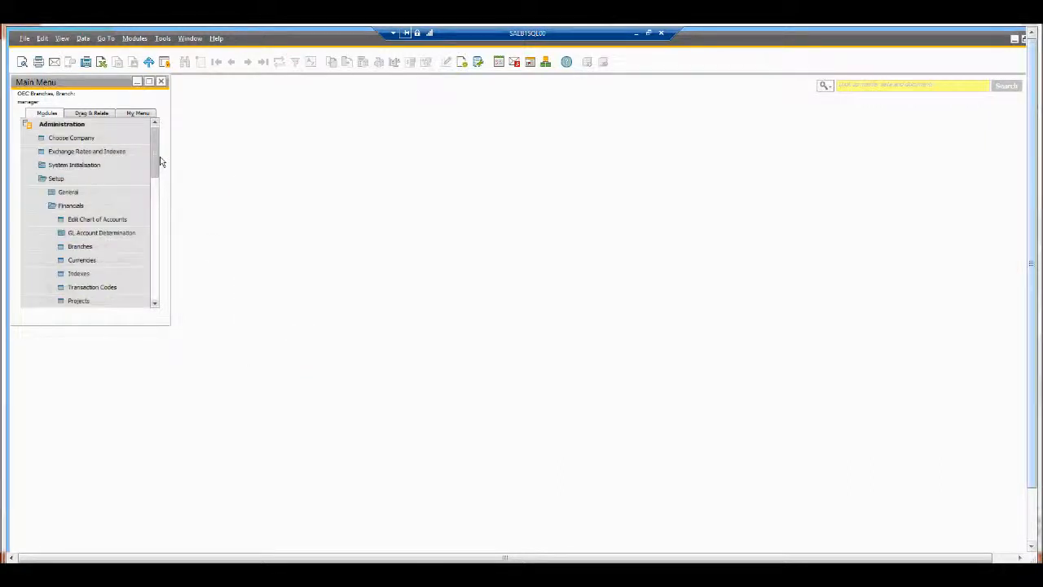
Step: Look up the demo user's record in Users - Setup
left_click(76, 196)
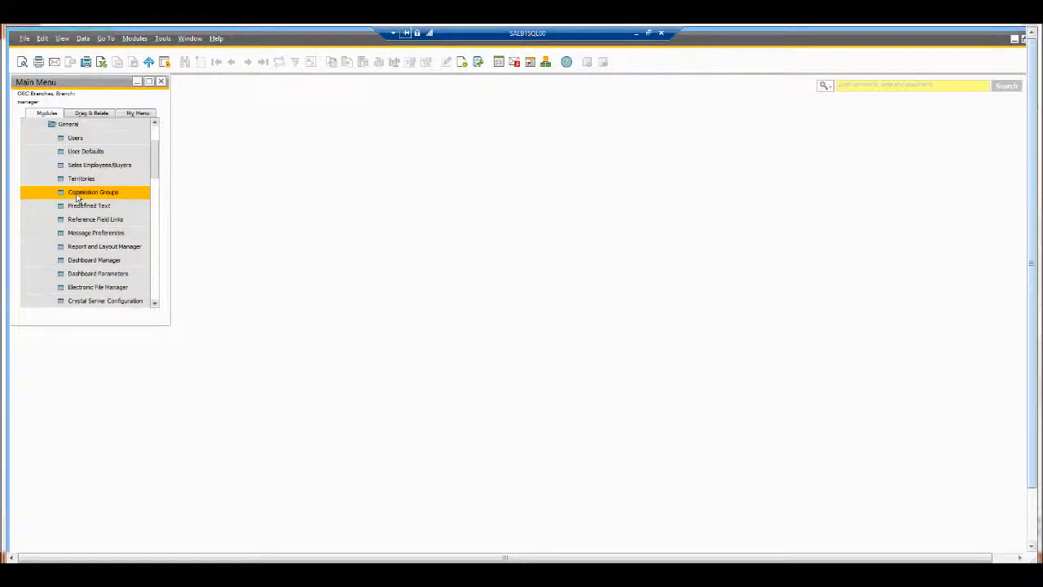
left_click(84, 140)
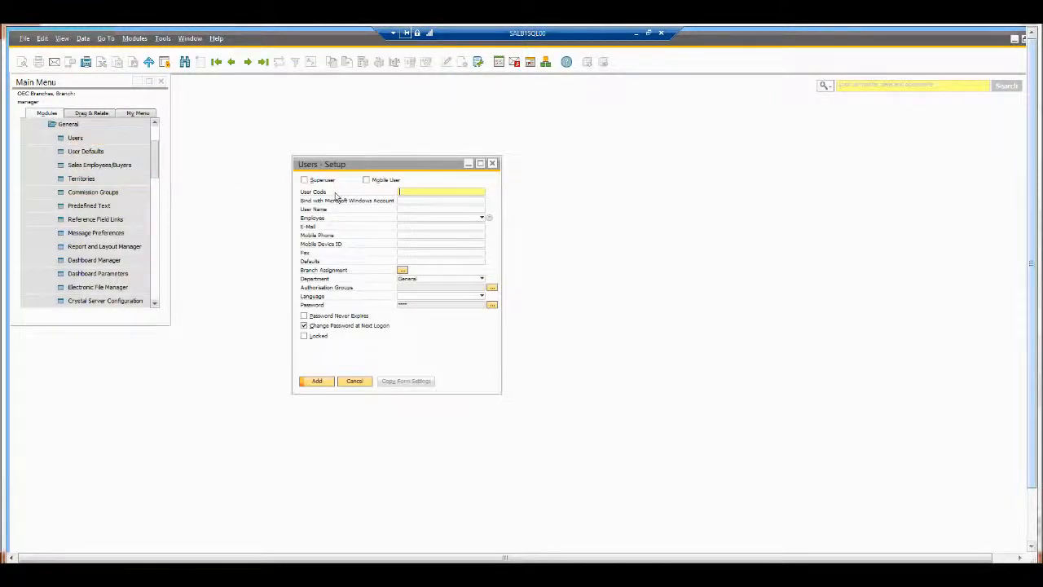
key("ctrl+f")
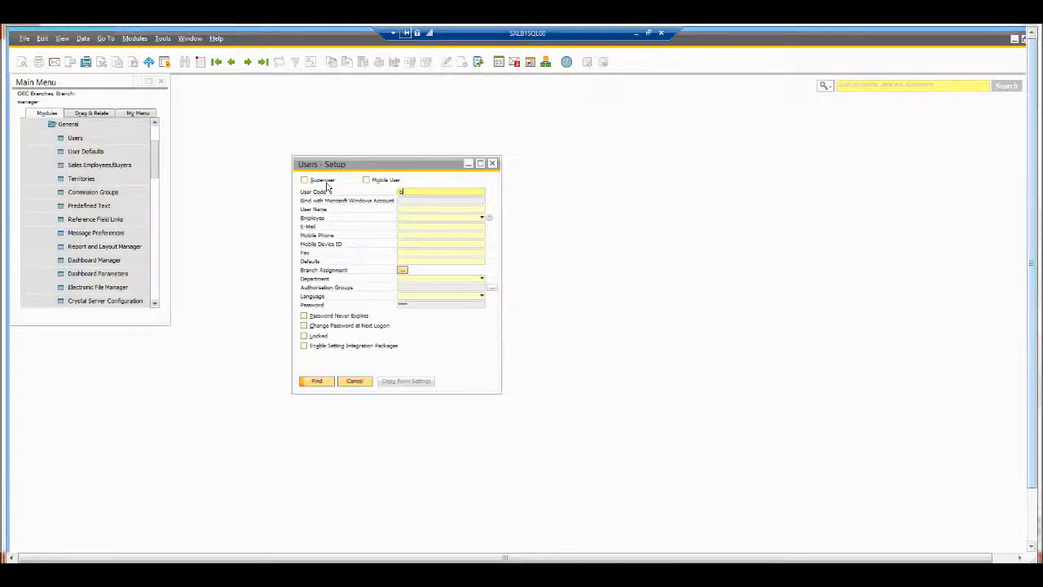
key("Return")
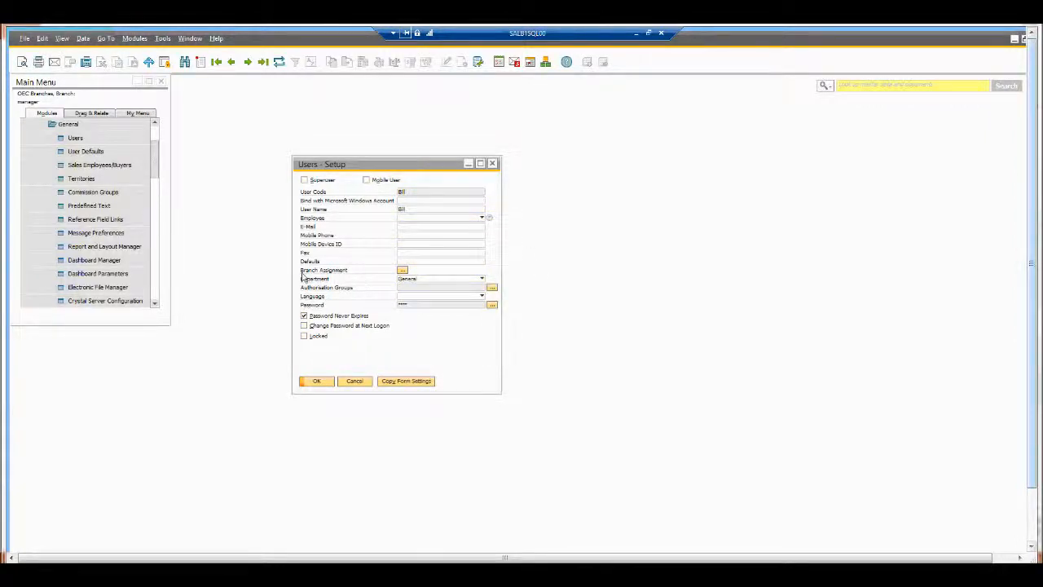
Step: Check the user's Branch Assignment shows London and Edinburgh ticked, then cancel both windows
left_click(401, 271)
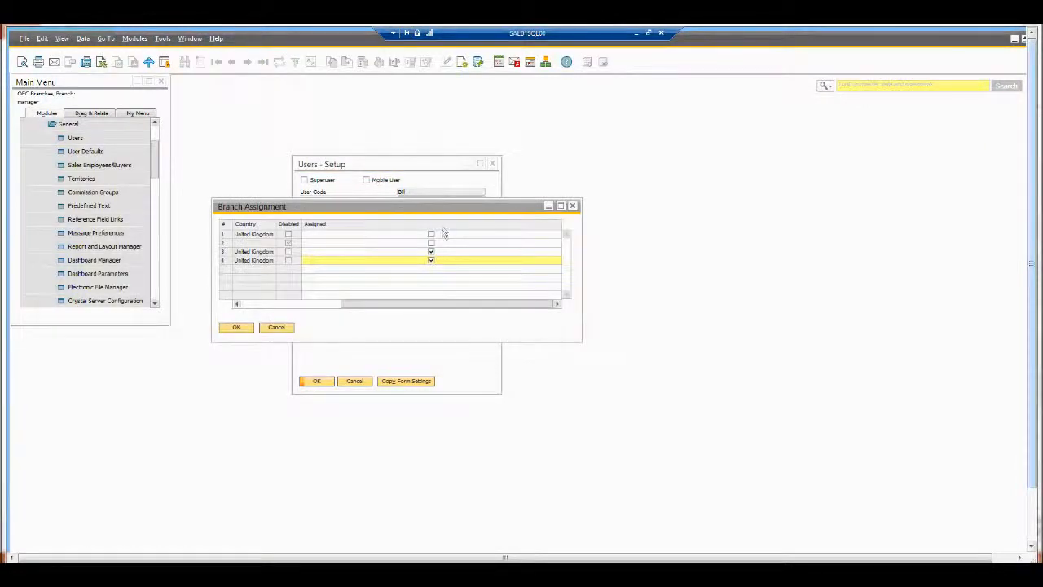
left_click(269, 304)
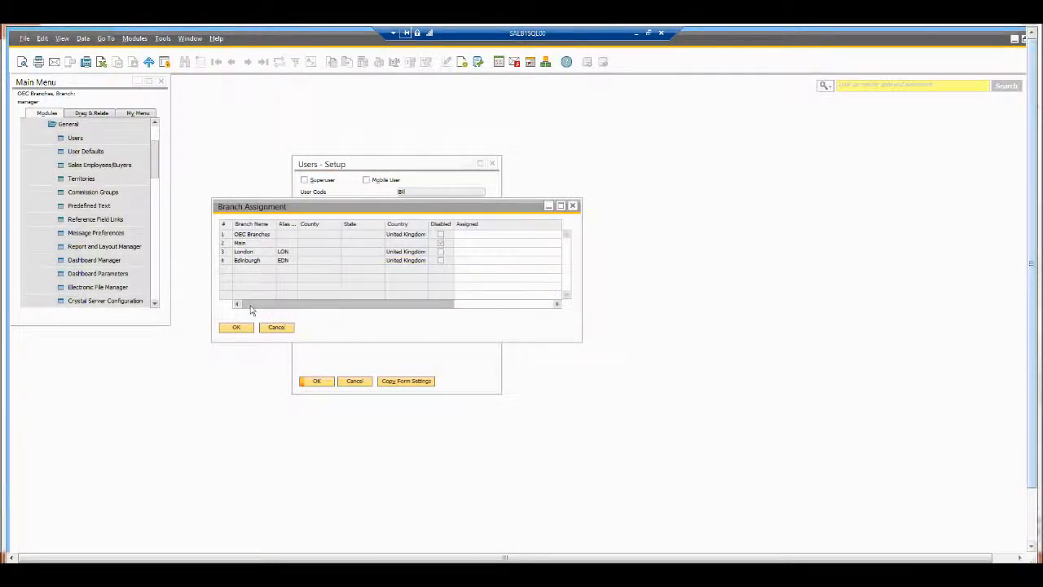
left_click(61, 38)
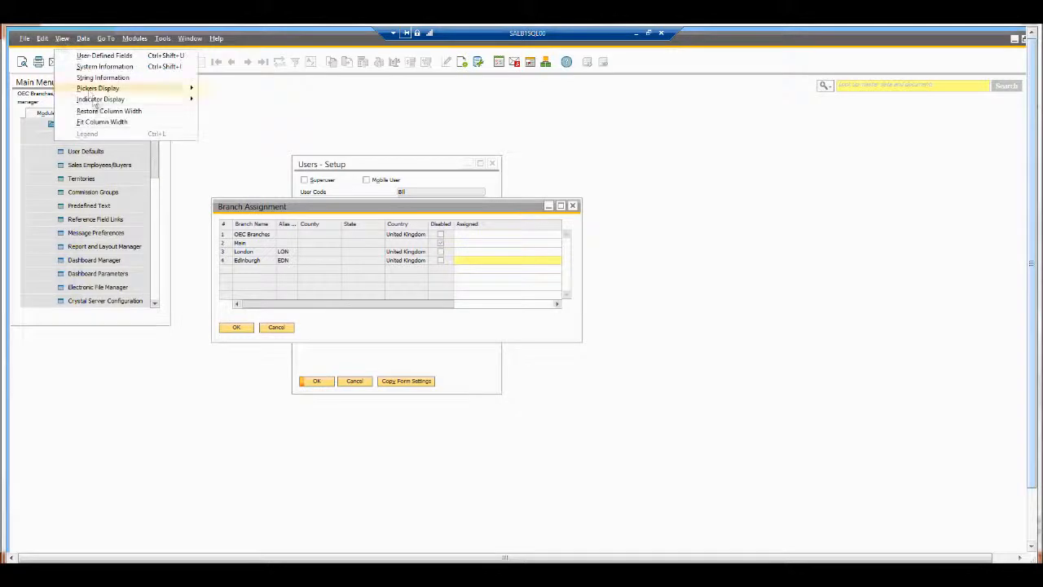
left_click(98, 123)
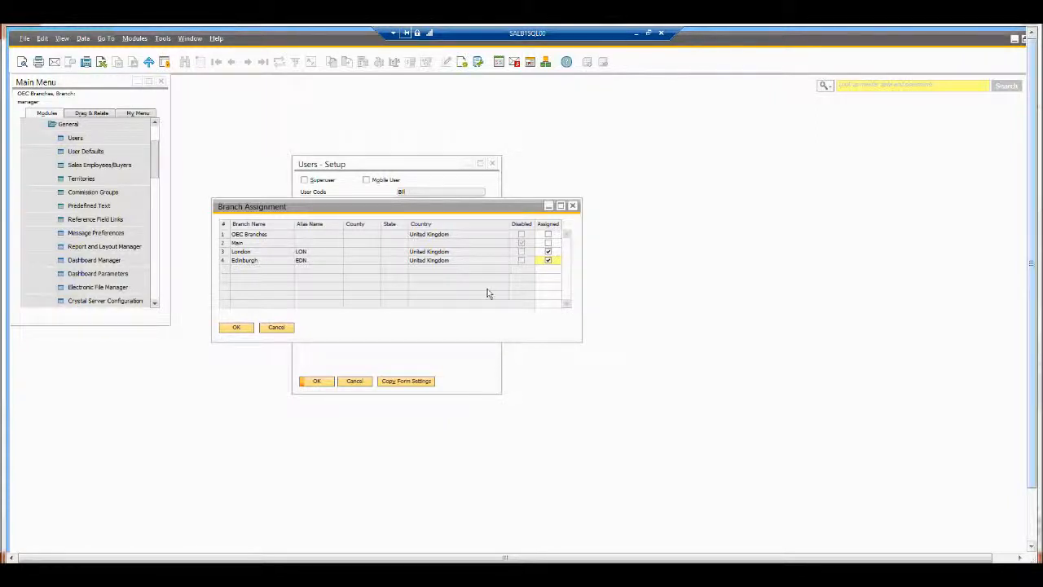
left_click(283, 330)
left_click(355, 381)
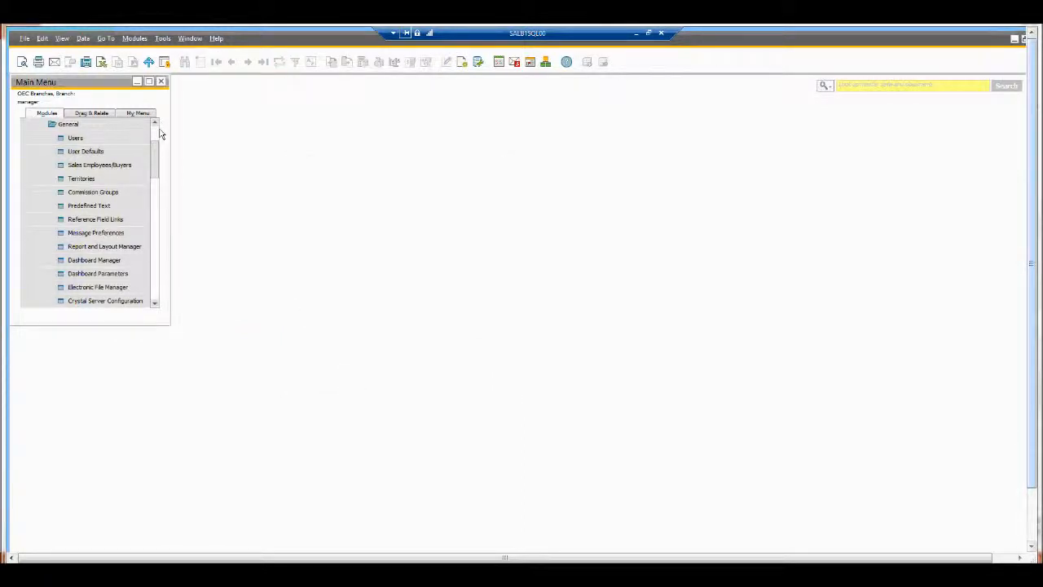
Step: Log into OEC Branches as the branch user by entering the user ID and password
scroll(157, 134, "up", 2)
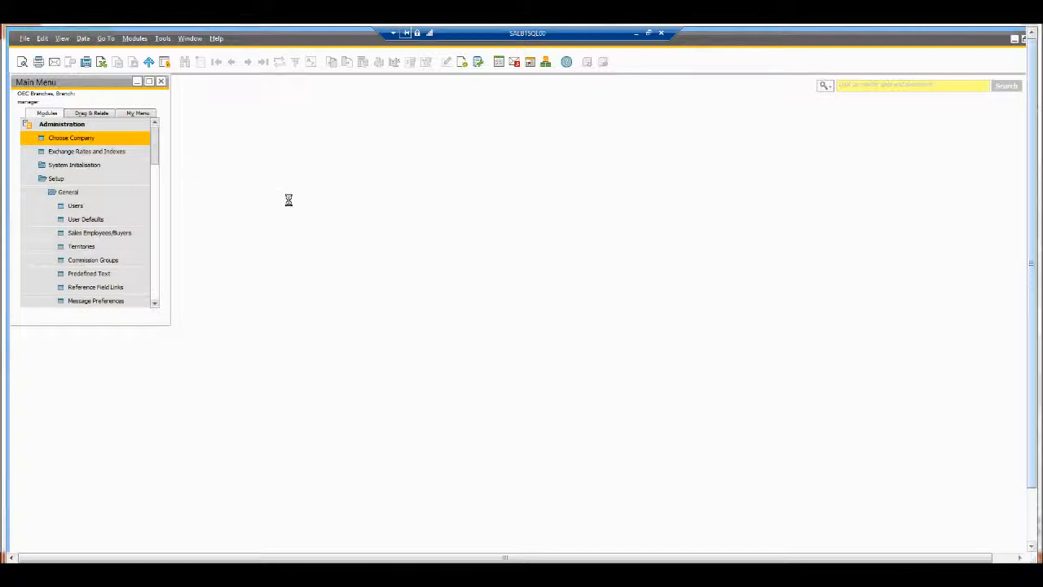
left_click(488, 211)
type("bill")
key("Tab")
type("1234")
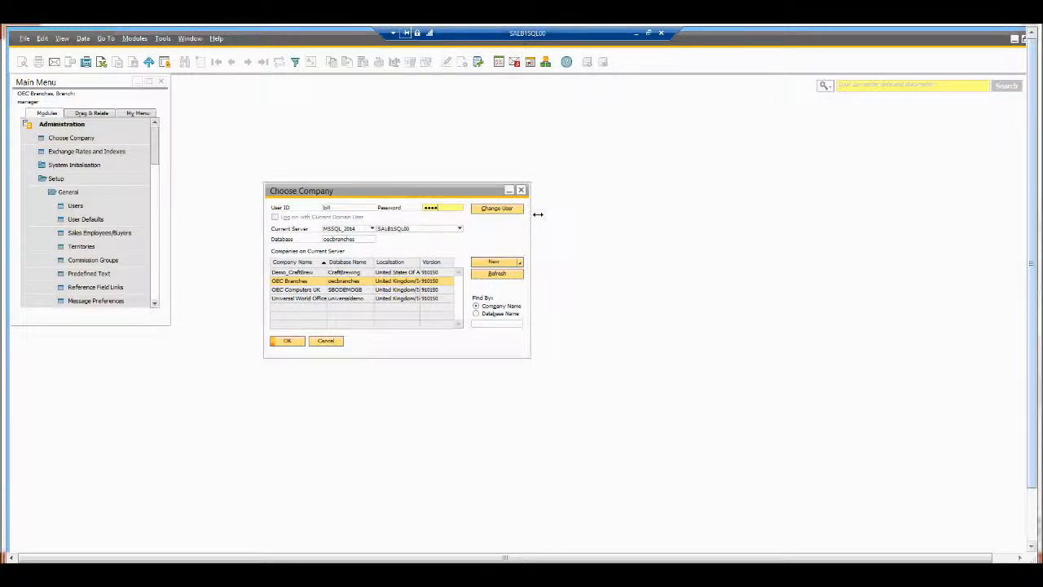
key("Return")
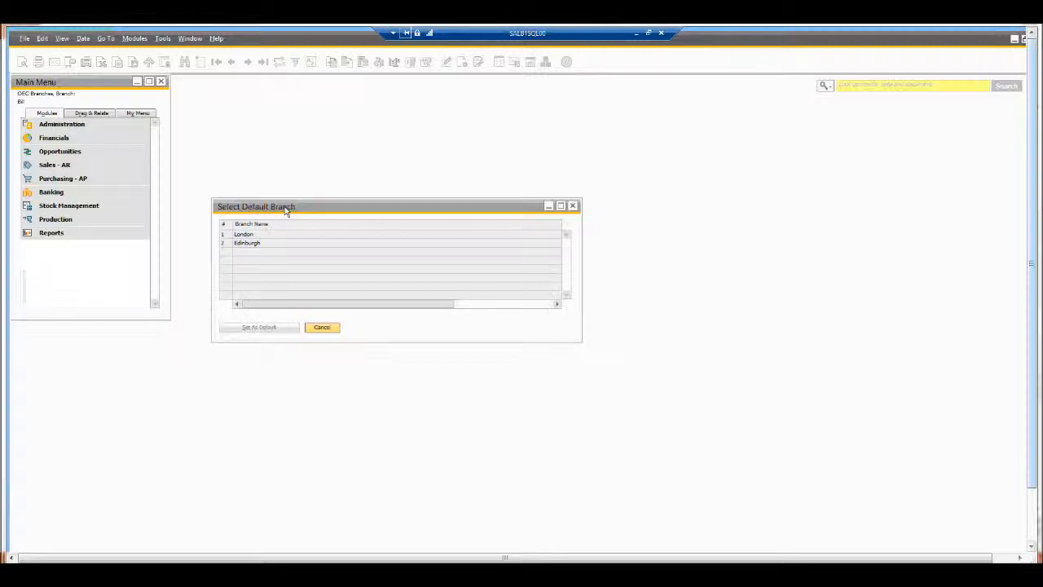
Step: Set London as the default branch, then reopen the branch chooser and cancel, keeping London
left_click(227, 237)
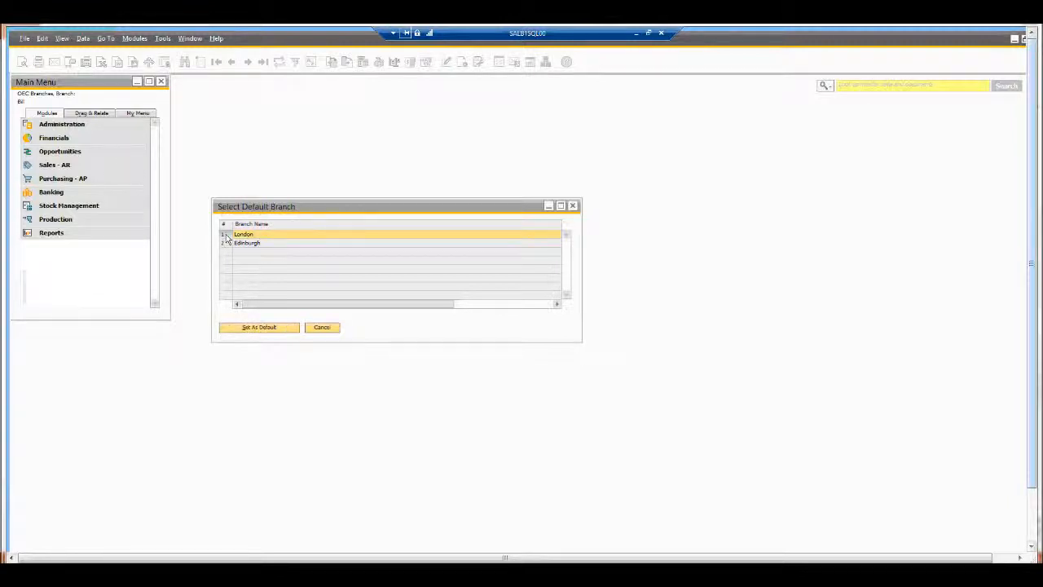
left_click(254, 327)
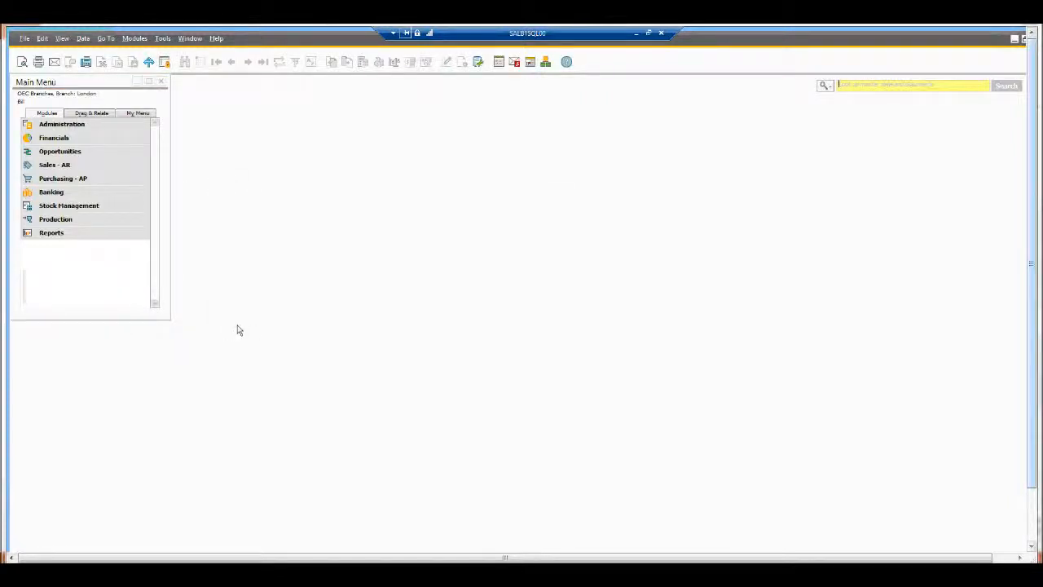
left_click(546, 65)
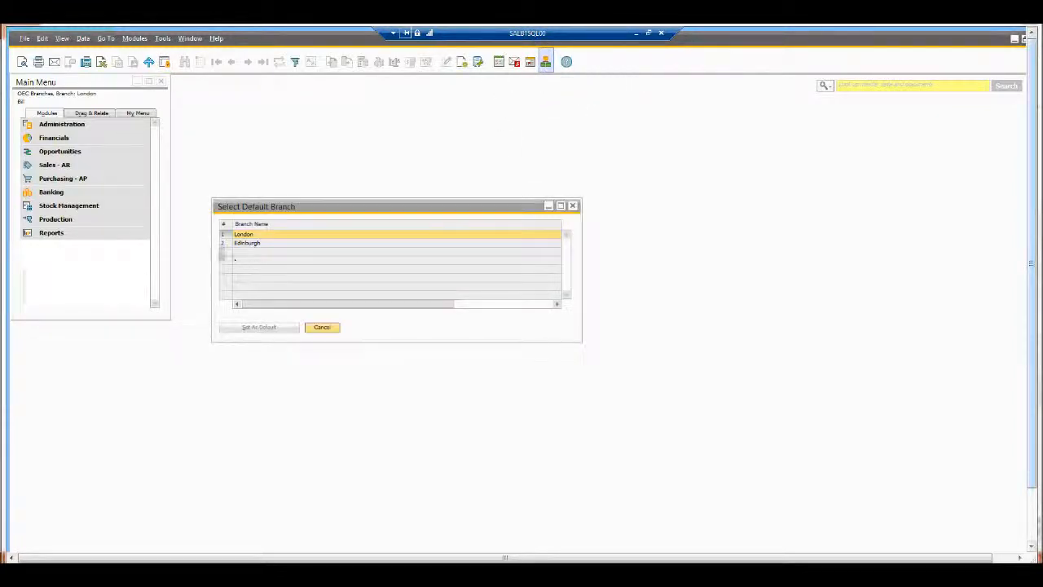
left_click(227, 245)
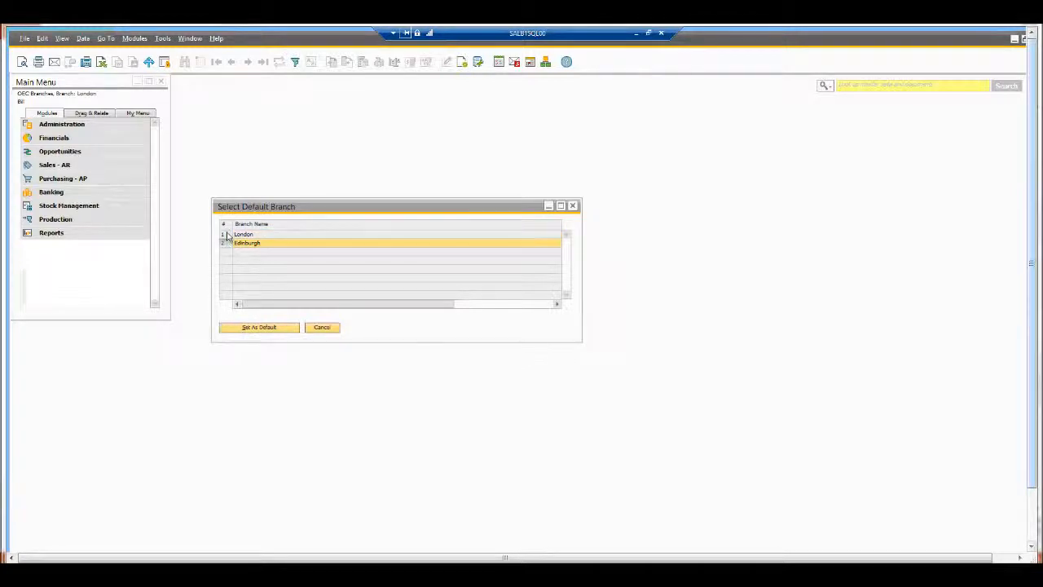
left_click(326, 329)
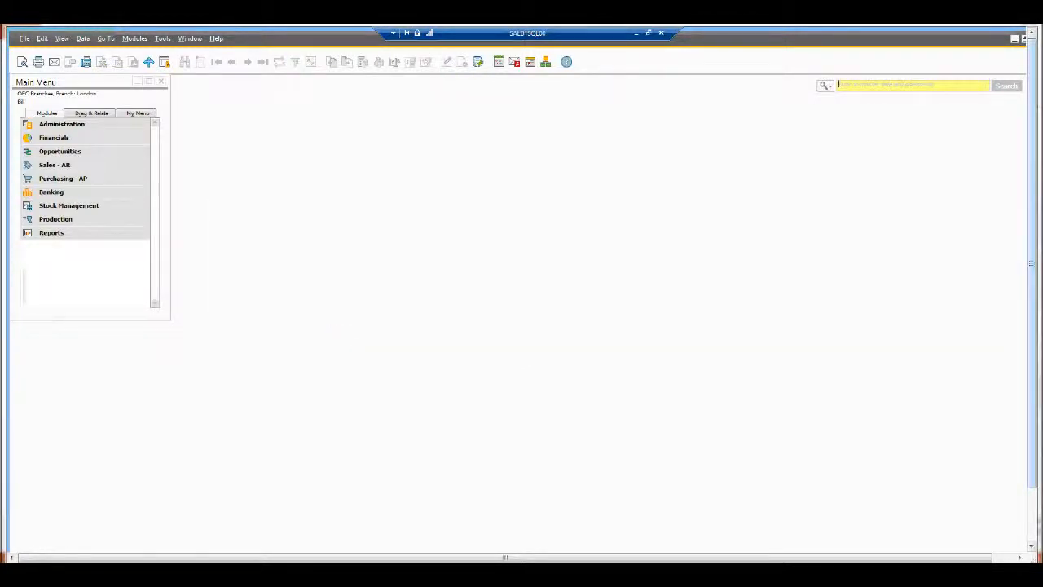
Step: Start a sales order for National Office Supplies with today's delivery date
left_click(74, 165)
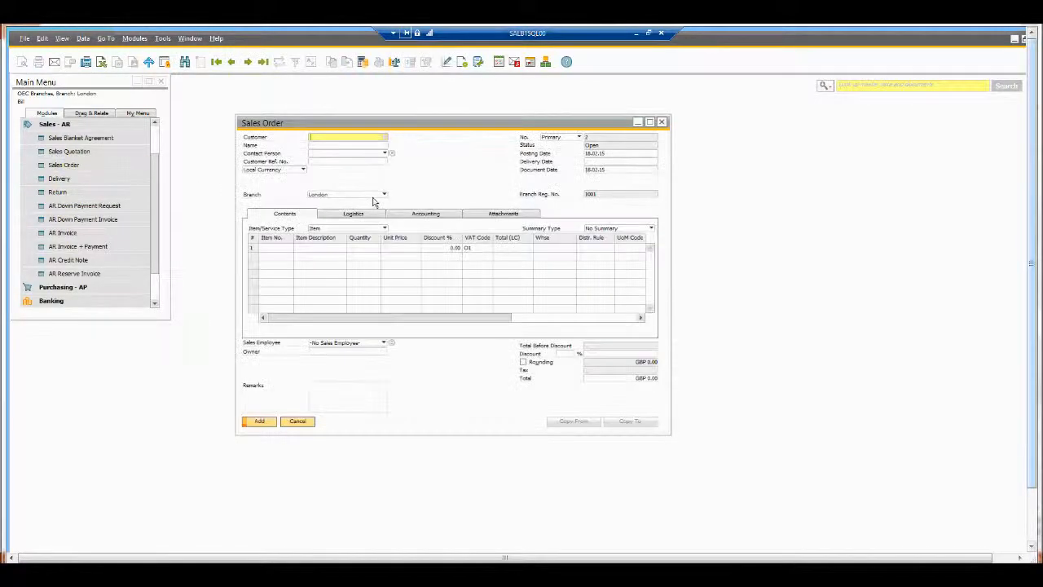
key("Tab")
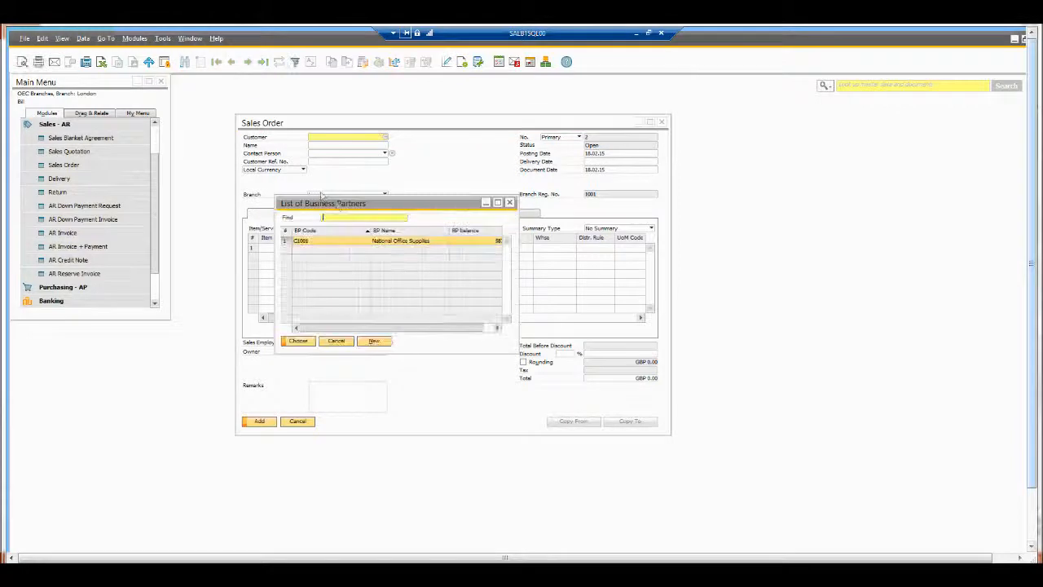
double_click(326, 242)
left_click(599, 162)
type("t")
key("Tab")
left_click(254, 197)
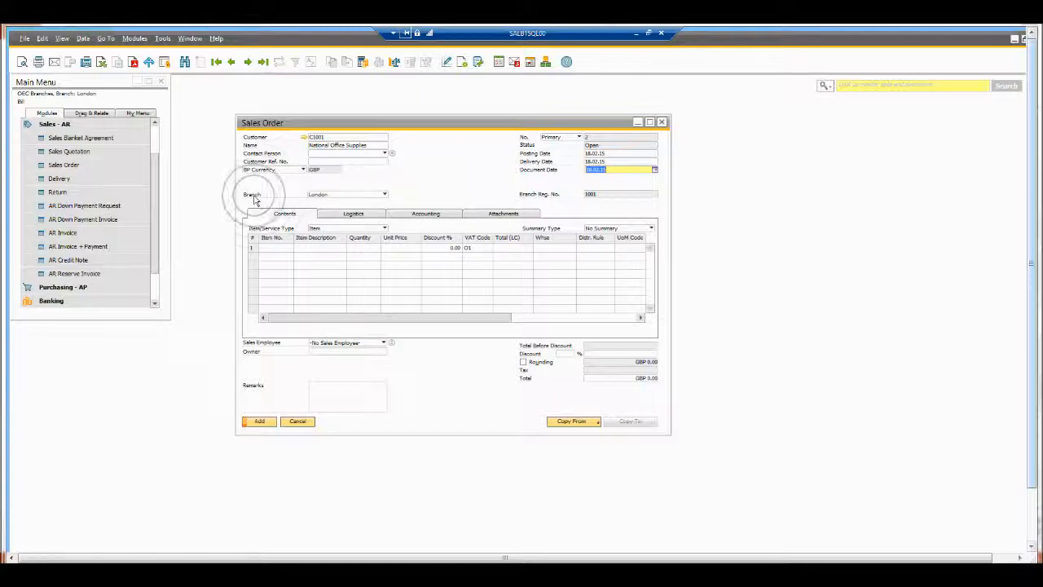
Step: Keep branch London, add one item 1001 Table at GBP 100.00, and add the order
left_click(332, 196)
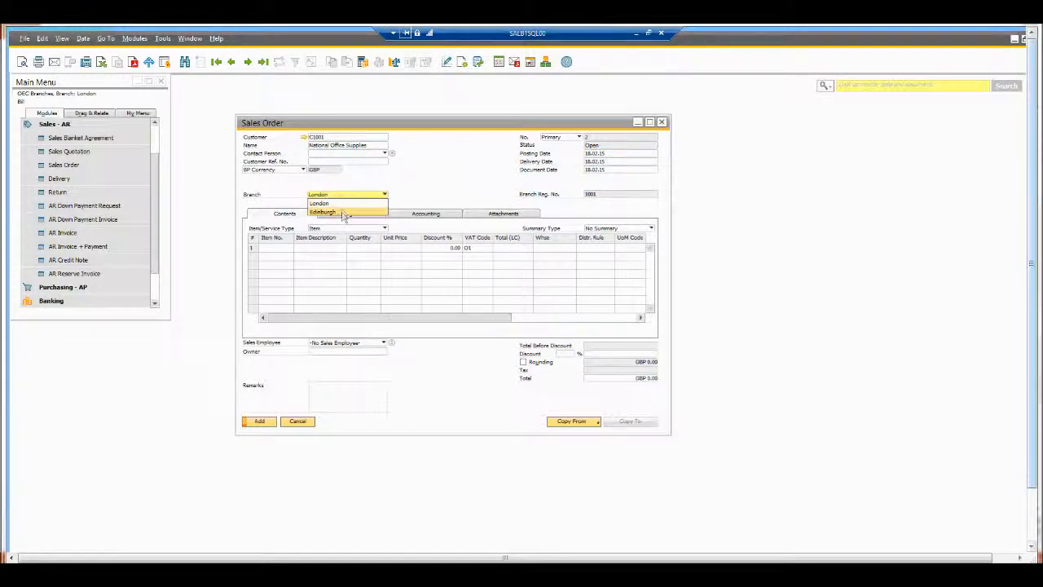
left_click(428, 178)
left_click(275, 246)
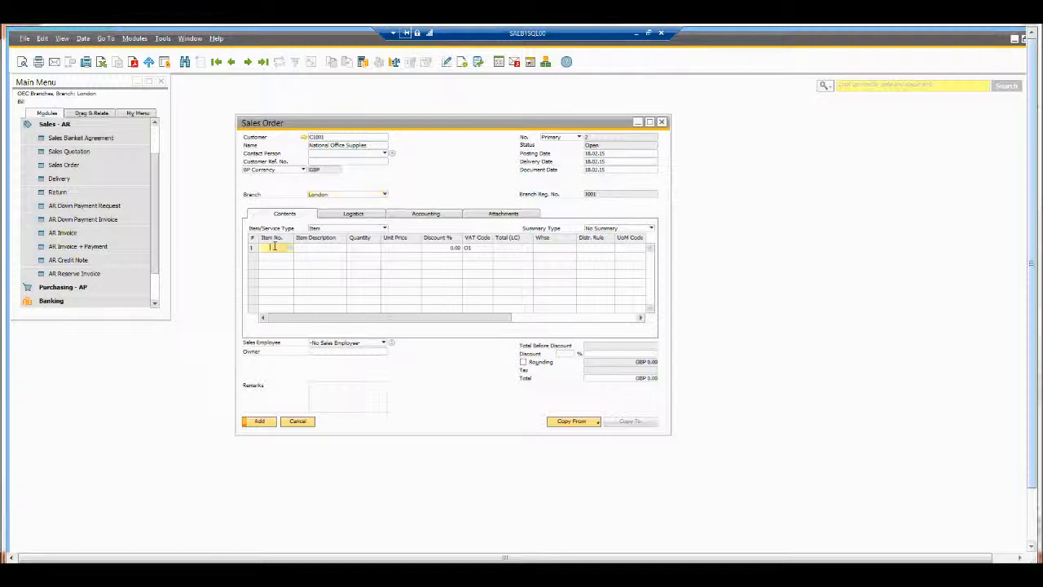
key("Tab")
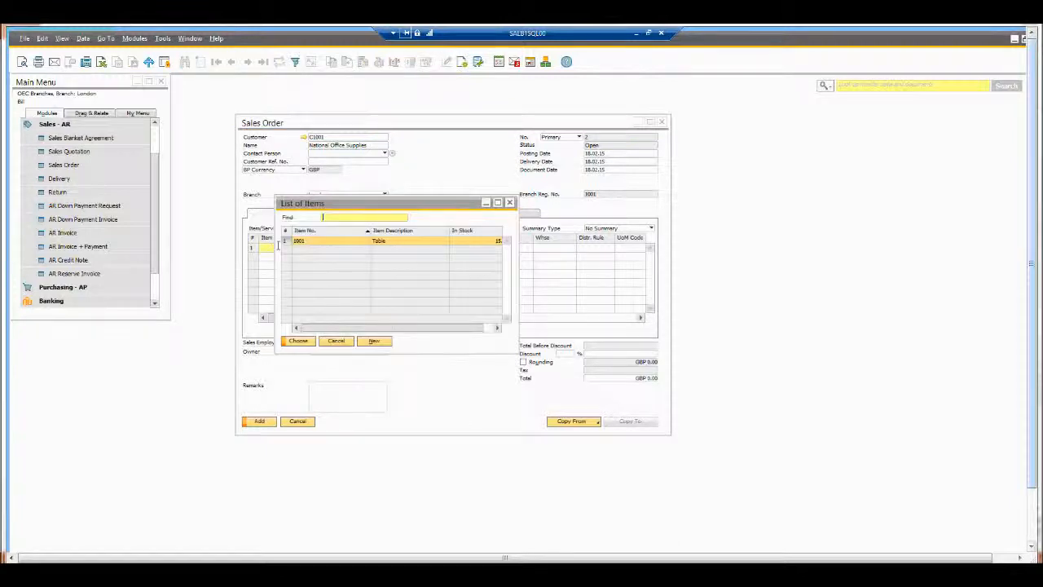
key("Return")
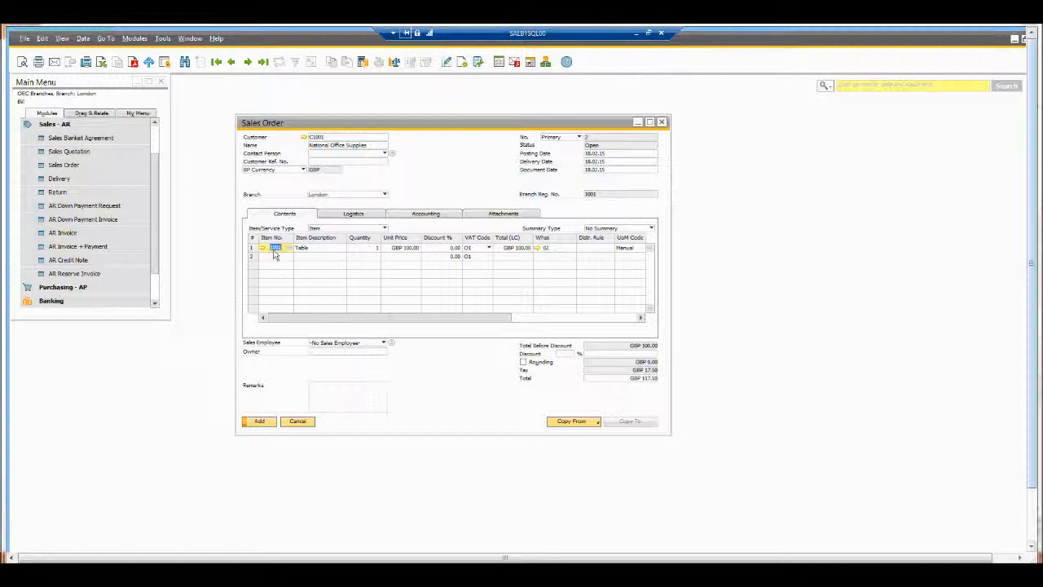
left_click(259, 421)
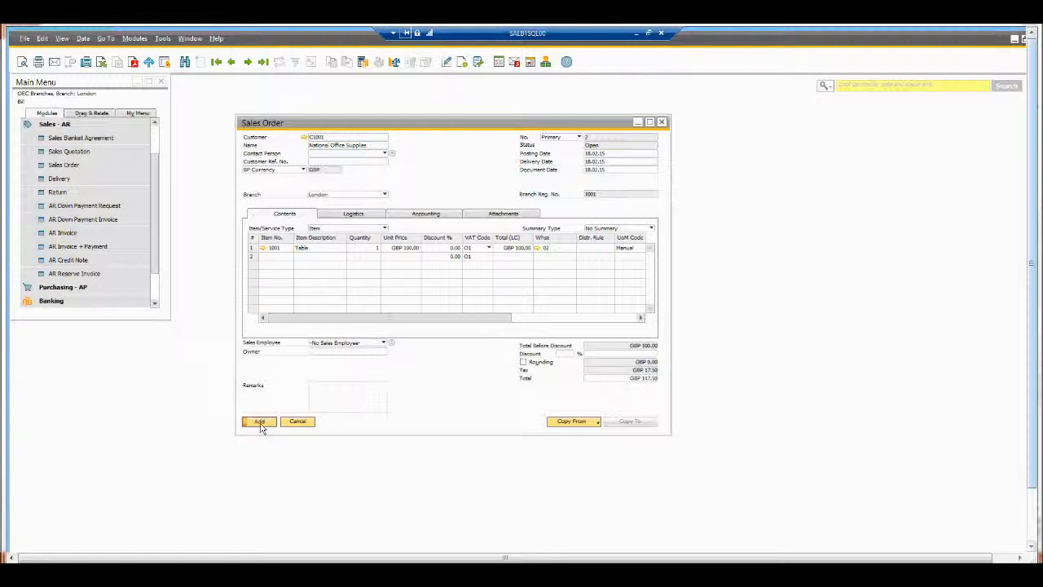
Step: Copy Sales Order 2 into an AR invoice totalling GBP 117.50 and post it
left_click(232, 65)
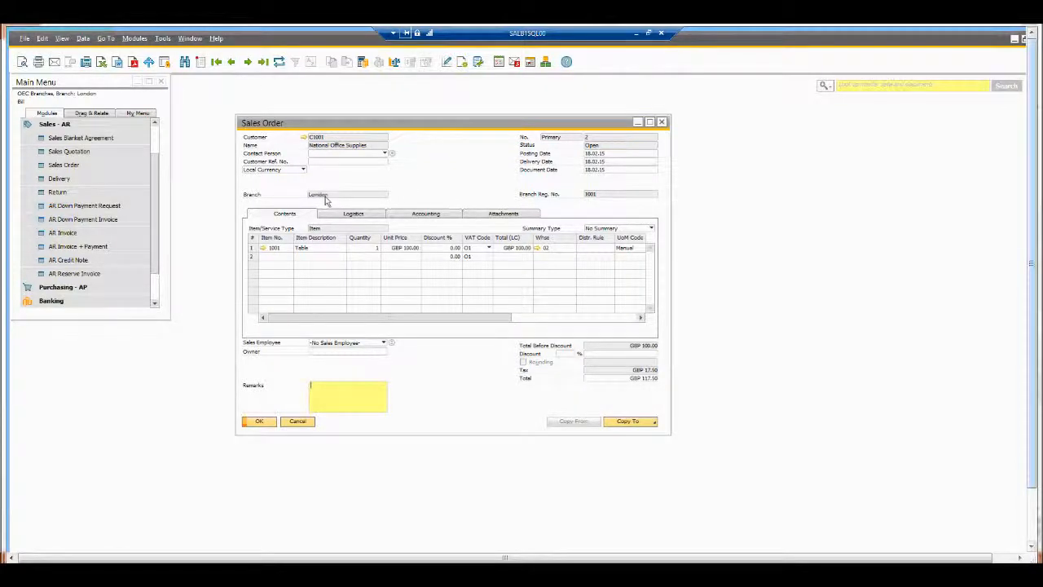
left_click(644, 422)
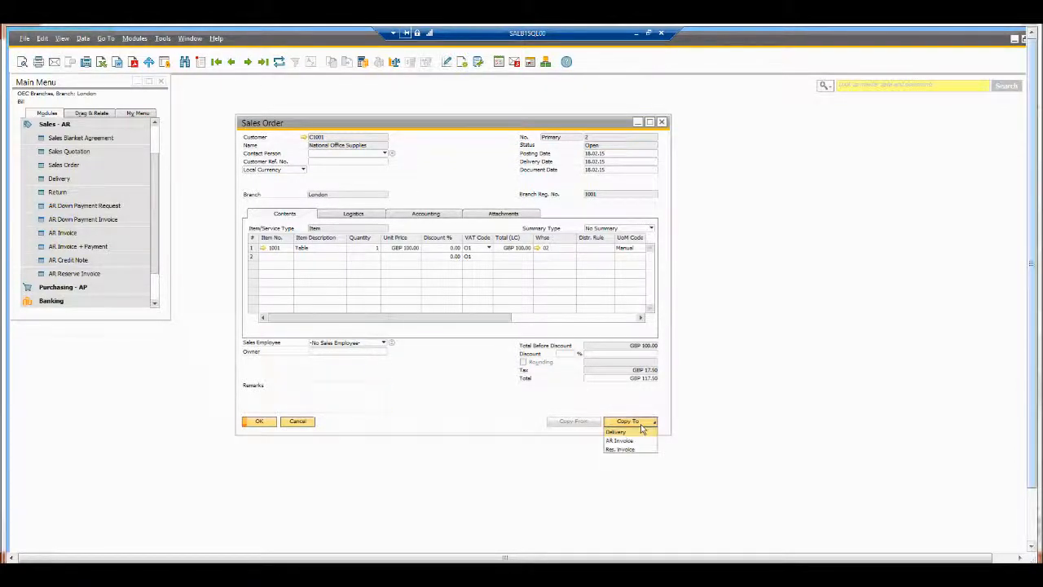
left_click(632, 449)
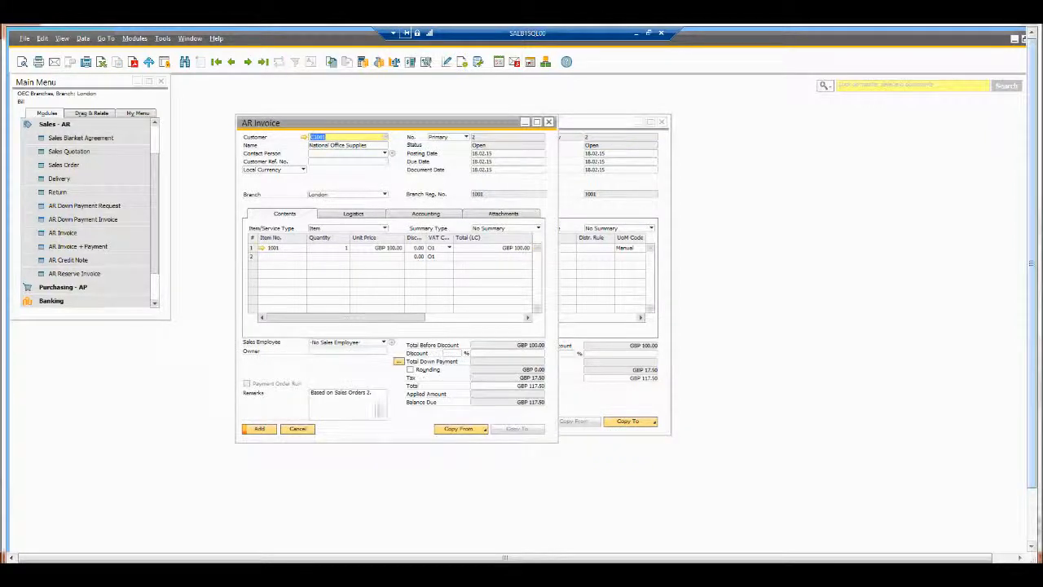
left_click(259, 429)
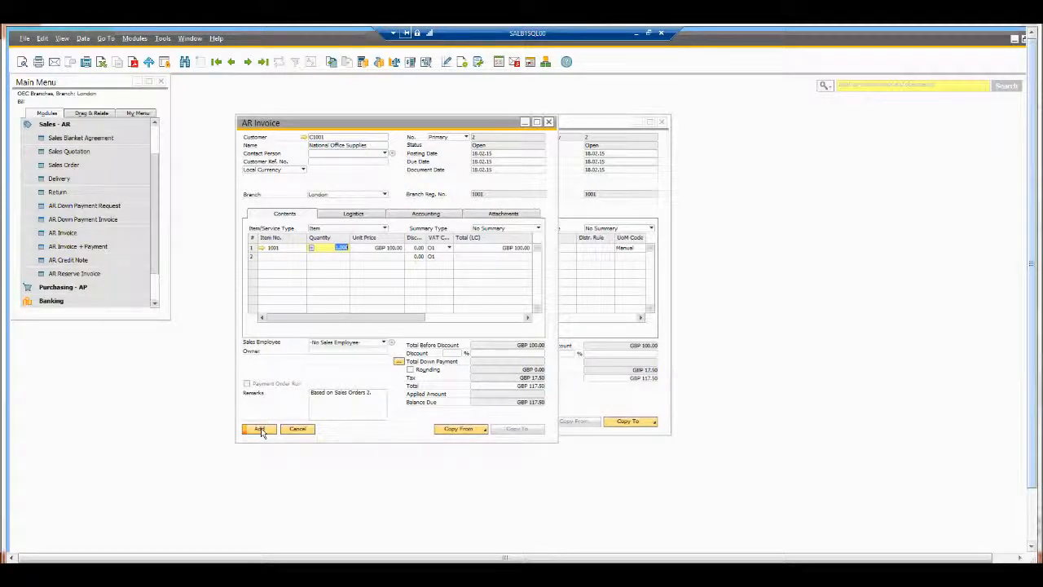
right_click(937, 570)
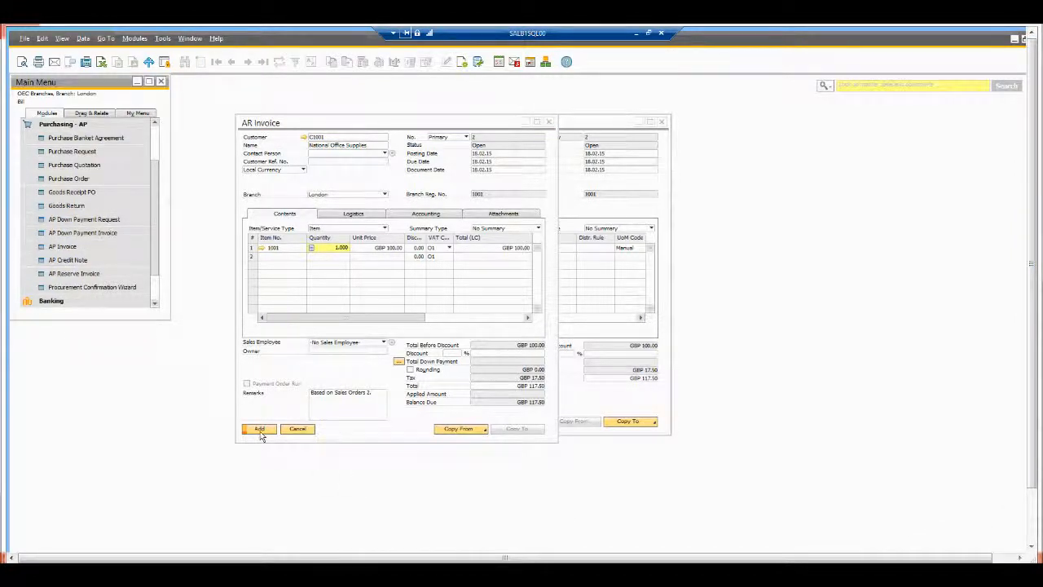
left_click(259, 429)
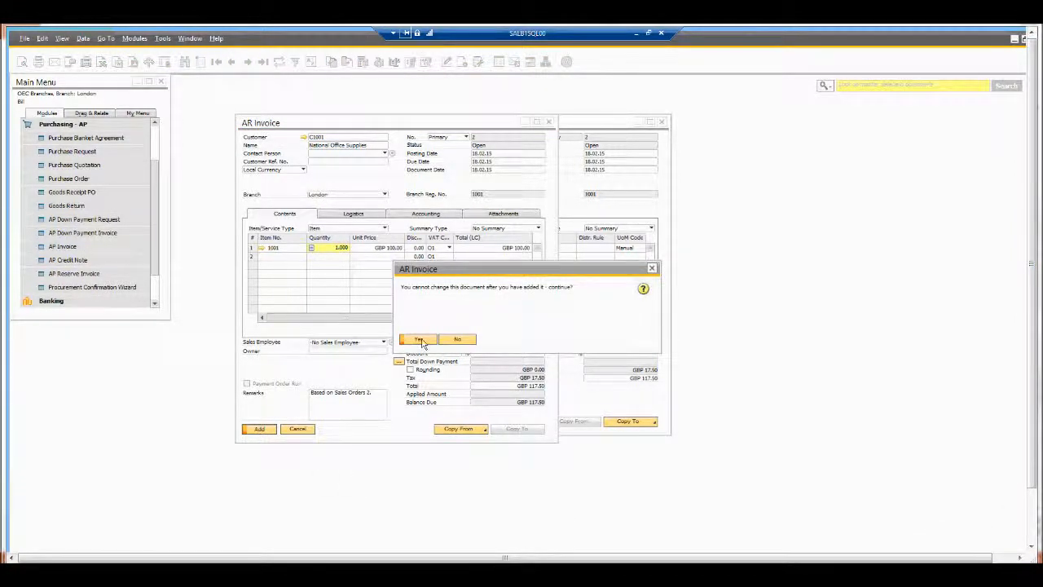
left_click(419, 340)
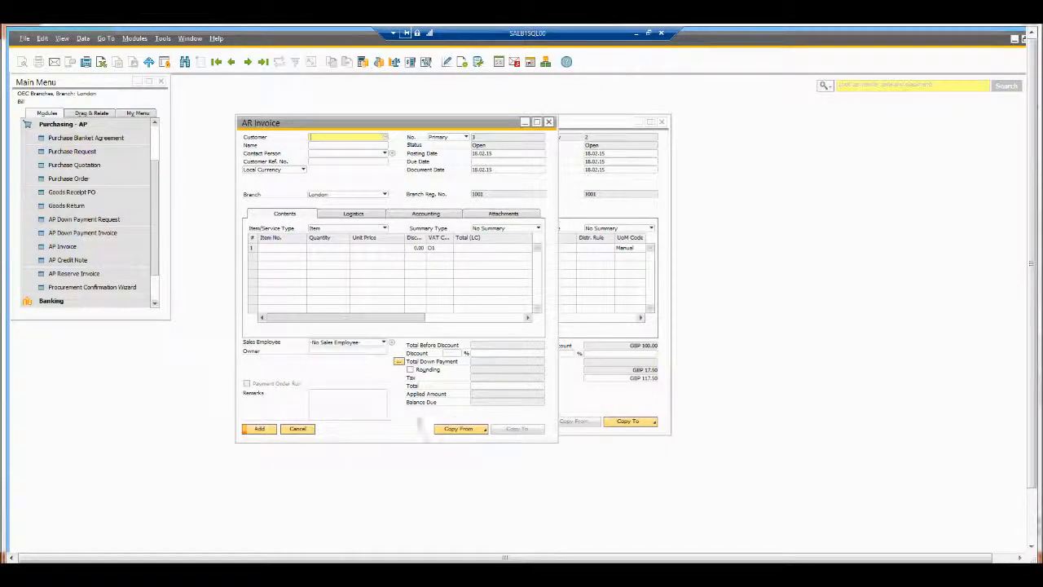
left_click(303, 432)
Step: Close the previous window and open a new sales order from Sales - AR
left_click(304, 423)
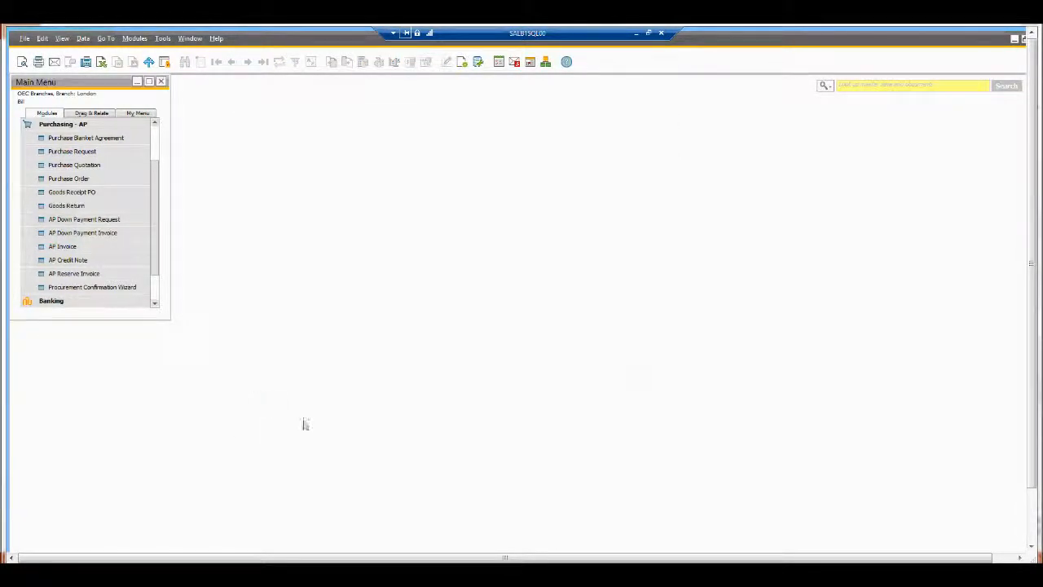
left_click(78, 127)
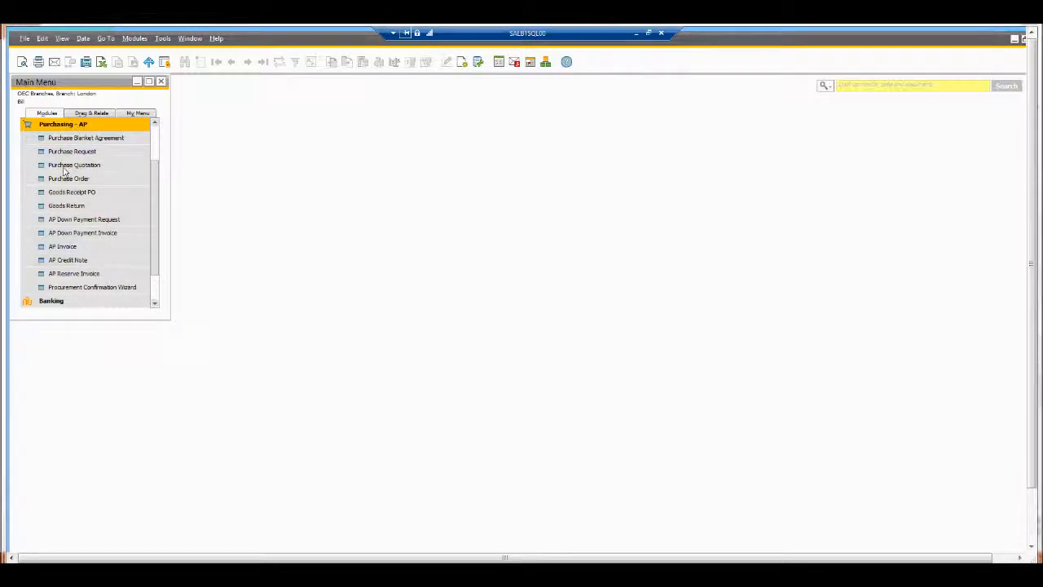
left_click(68, 168)
left_click(80, 165)
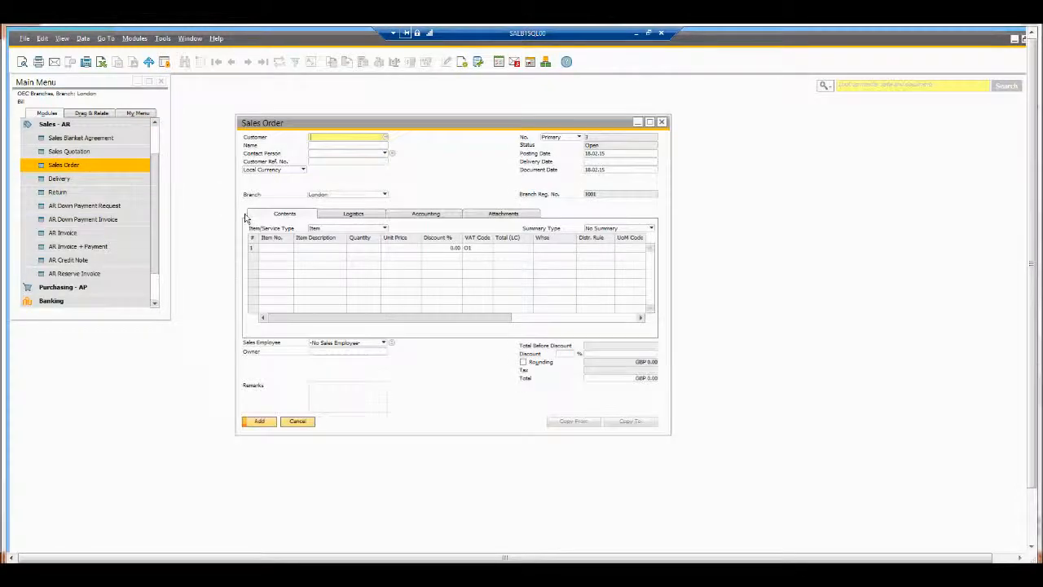
Step: Choose customer C1001 National Office Supplies with today's delivery date
key("Tab")
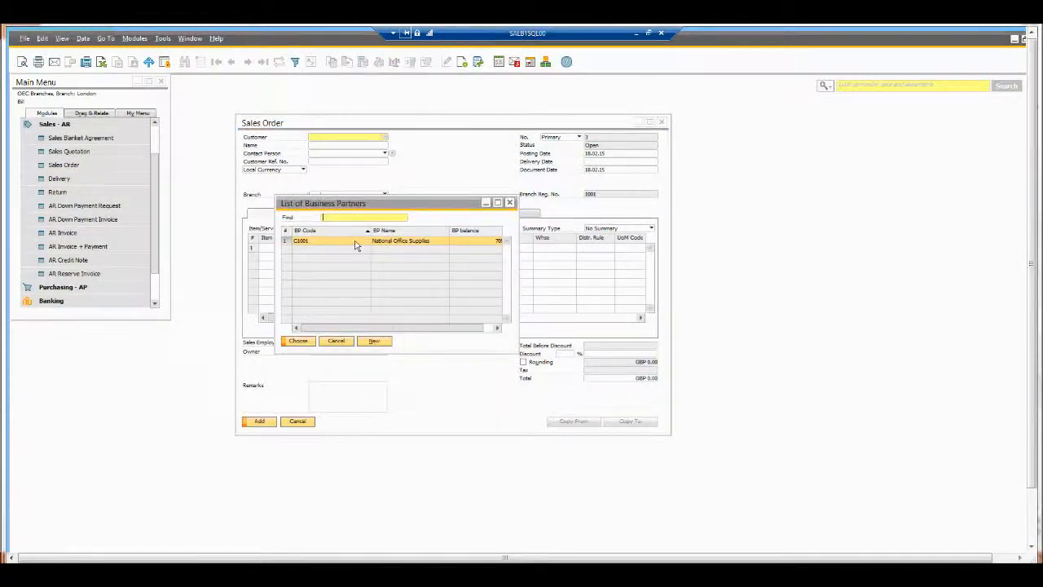
double_click(355, 242)
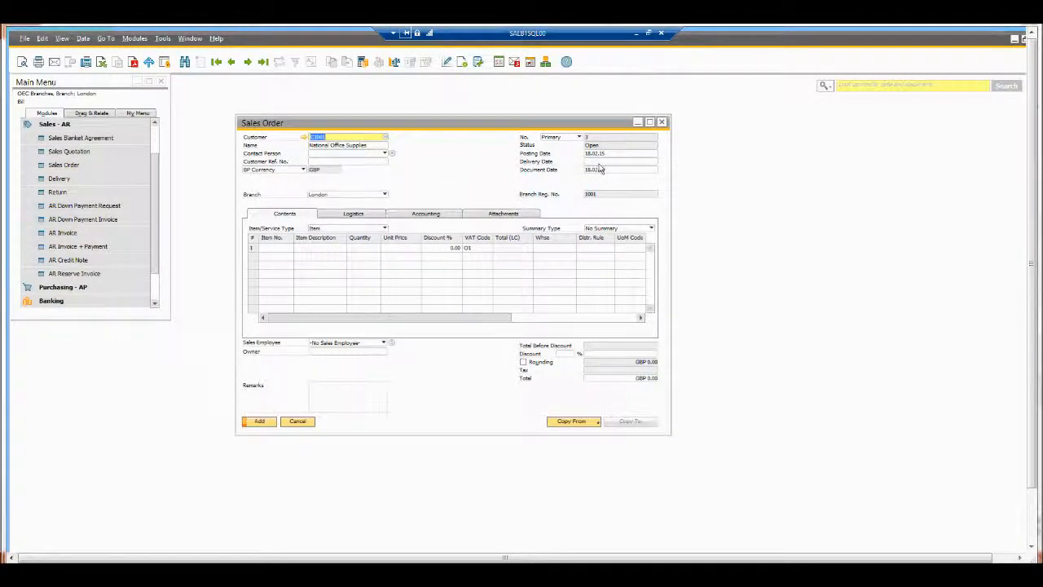
left_click(599, 162)
type("t")
key("Tab")
Step: Set branch to Edinburgh, add item 1001 Table with quantity 5, and add the order
left_click(275, 249)
left_click(329, 196)
left_click(332, 210)
left_click(280, 253)
key("Tab")
double_click(323, 239)
left_click(374, 248)
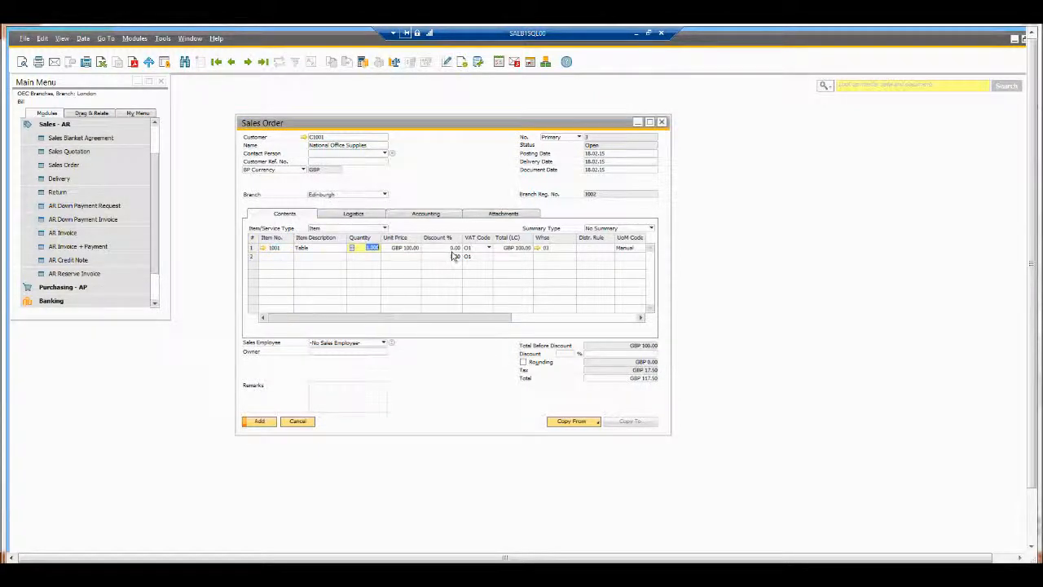
type("5")
key("Tab")
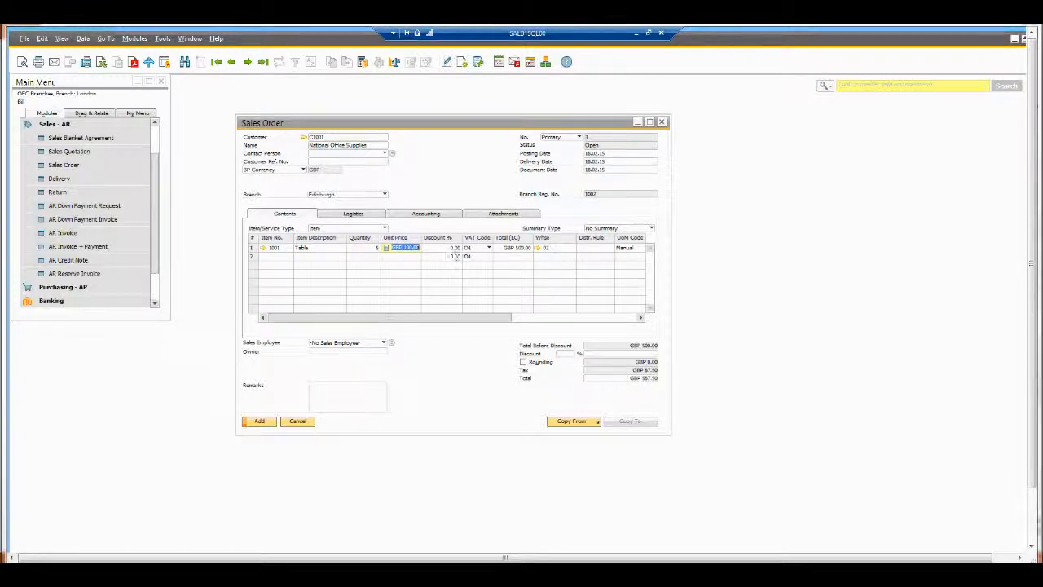
left_click(257, 422)
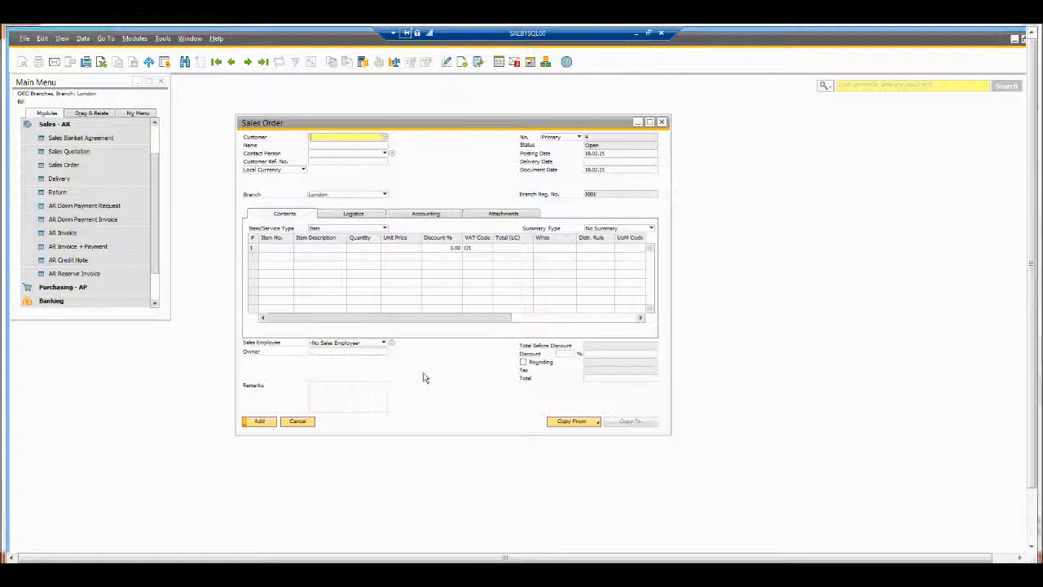
Step: Copy Edinburgh Sales Order 3 into a GBP 587.50 AR invoice, post it, and close the forms
key("ctrl+Left")
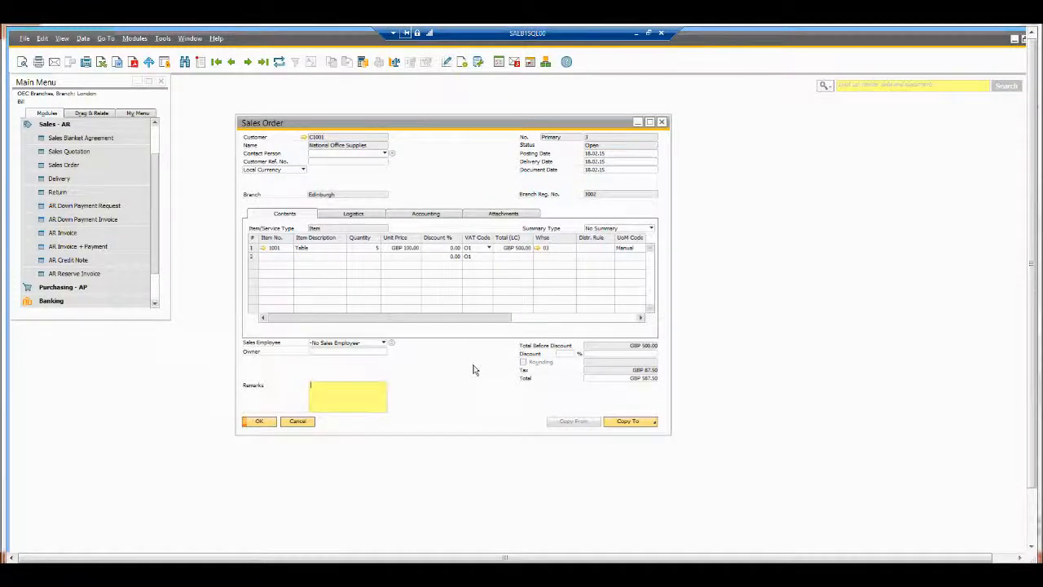
left_click(629, 422)
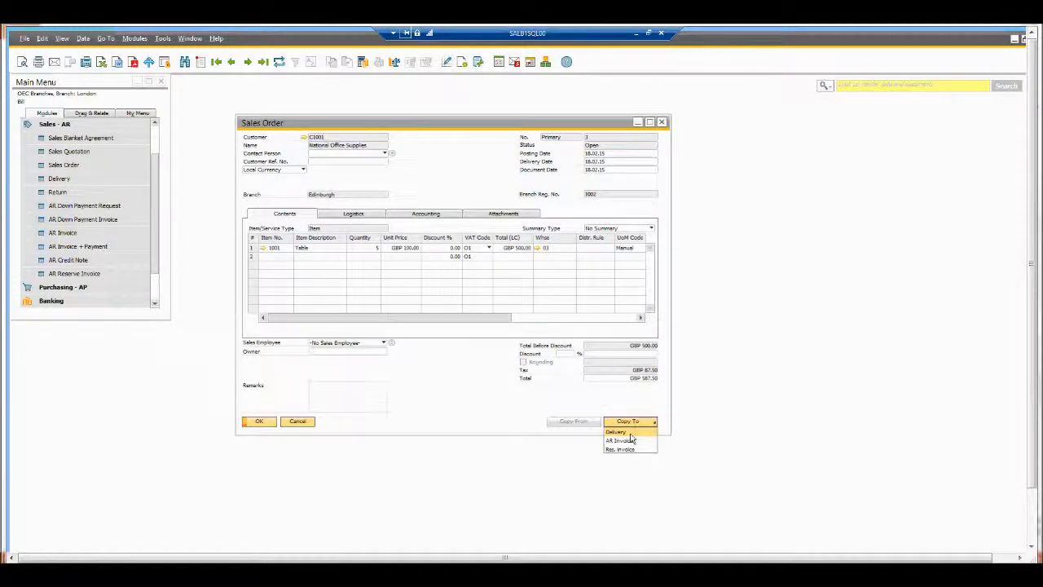
left_click(622, 435)
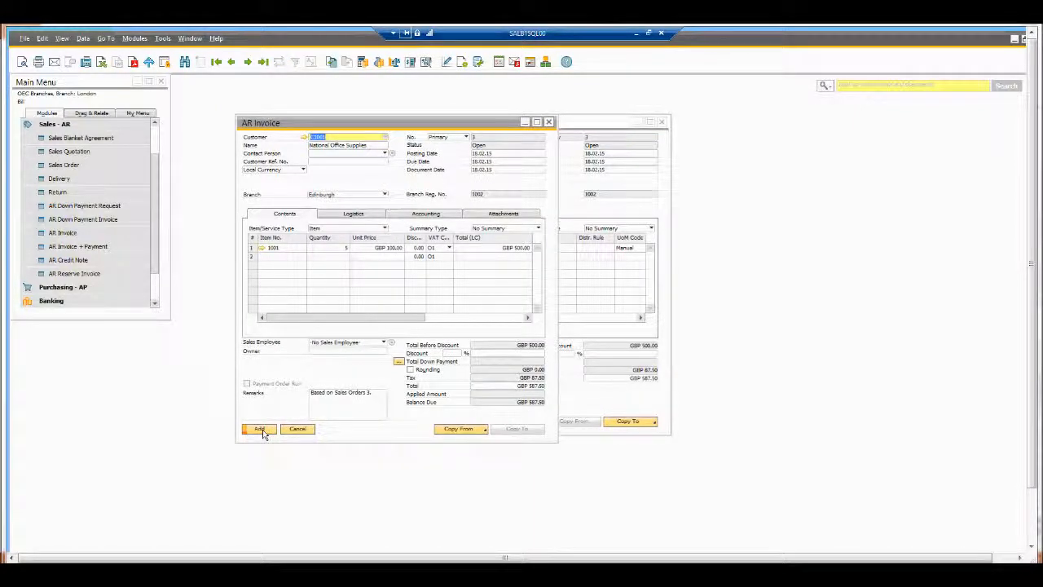
left_click(261, 430)
left_click(418, 341)
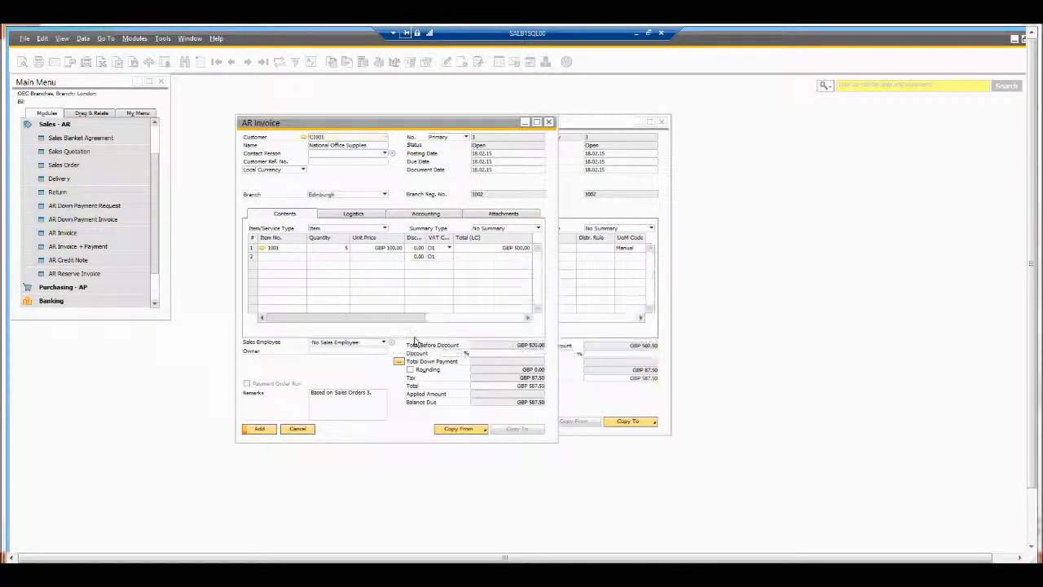
left_click(301, 430)
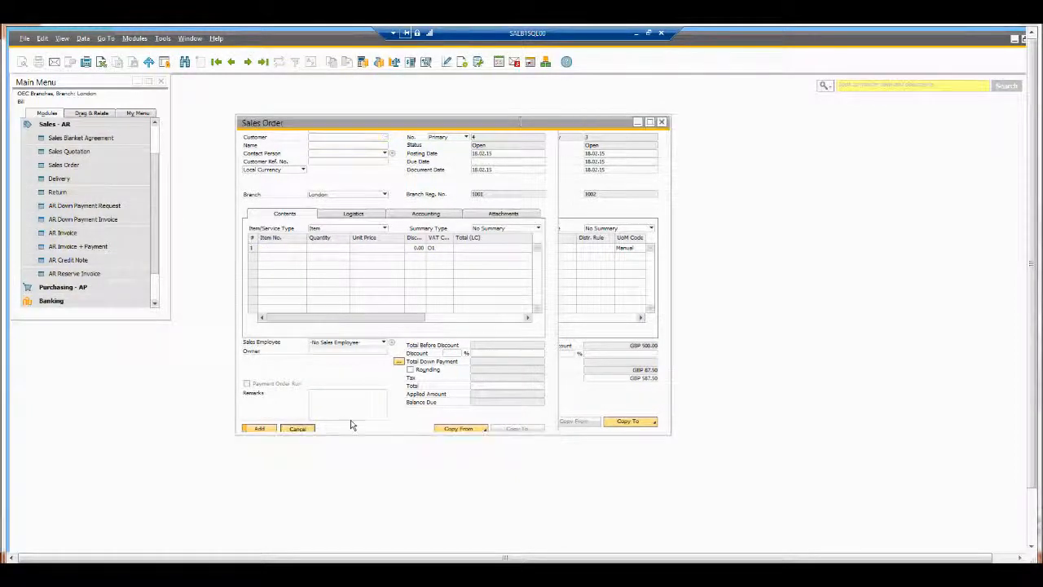
left_click(297, 422)
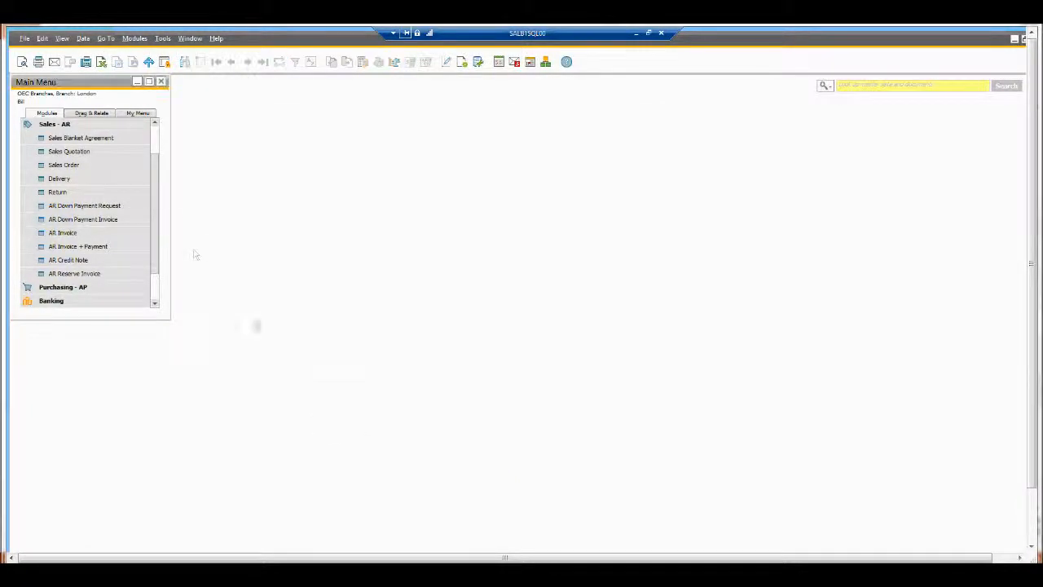
Step: Expand Financials, enlarge the Main Menu, and search the menu for 'profit'
left_click(78, 124)
left_click(68, 138)
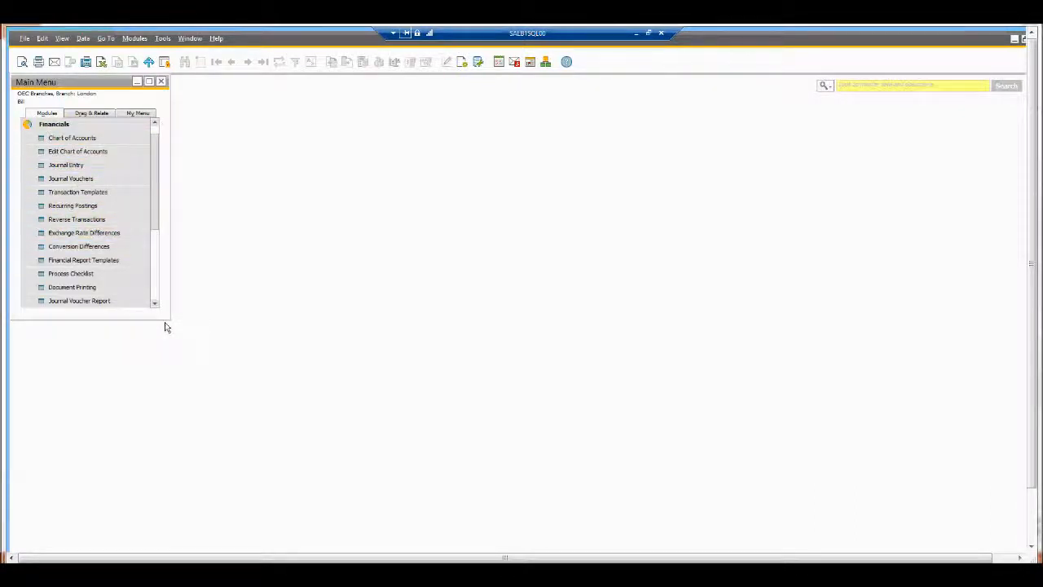
left_click_drag(169, 320, 187, 362)
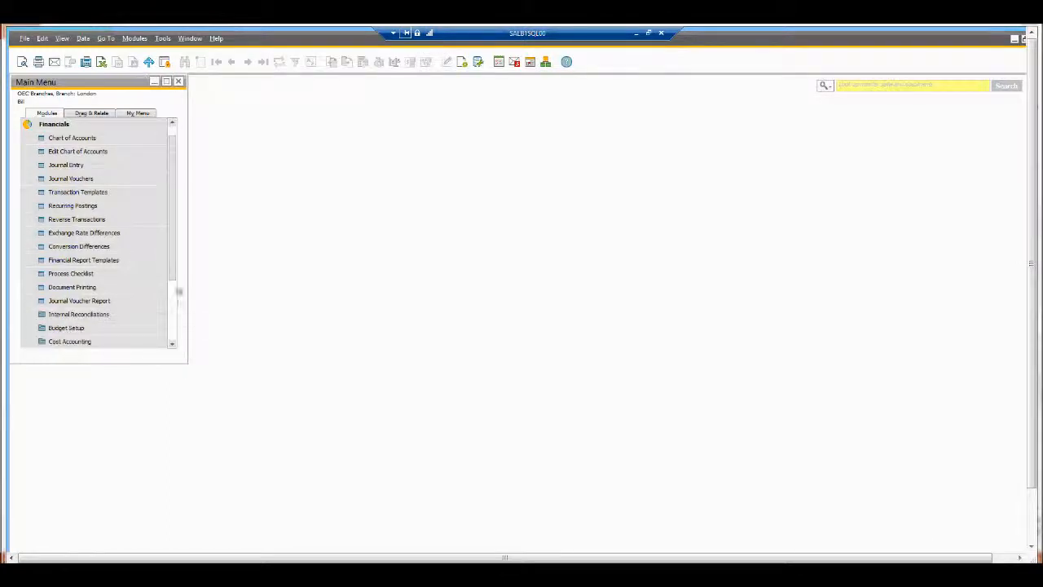
scroll(174, 321, "down", 2)
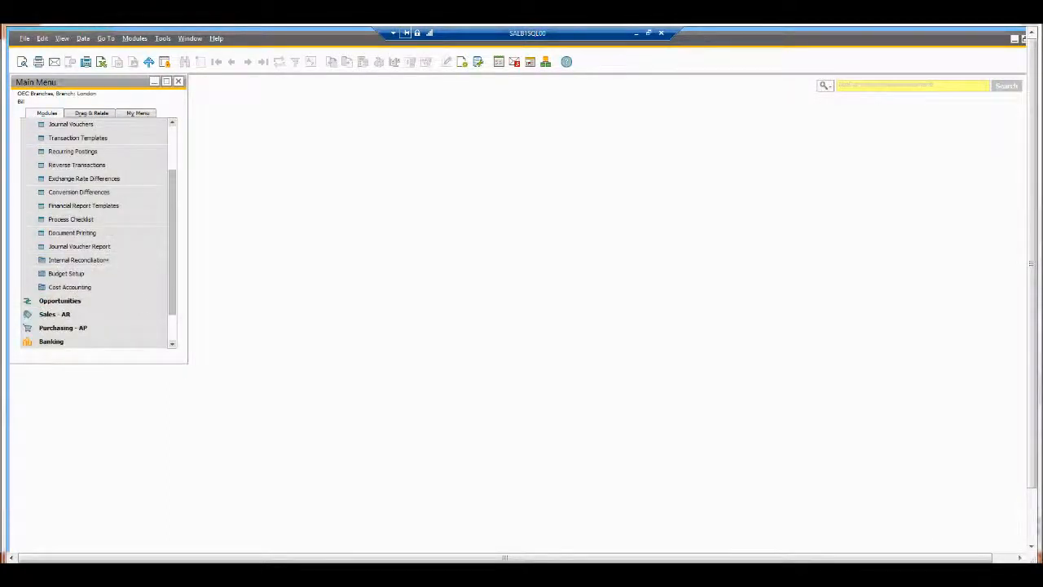
scroll(140, 303, "down", 1)
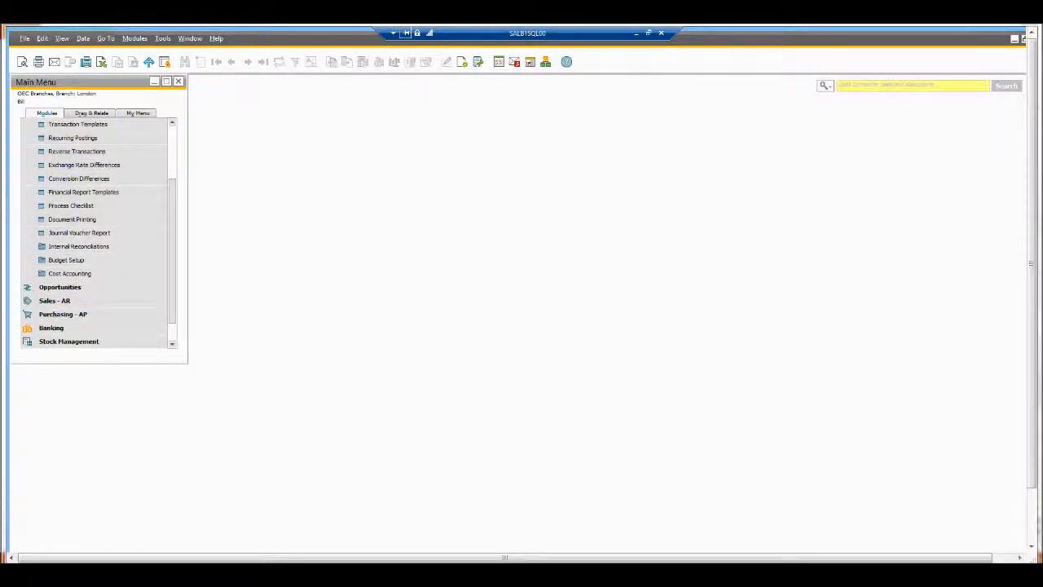
right_click(906, 575)
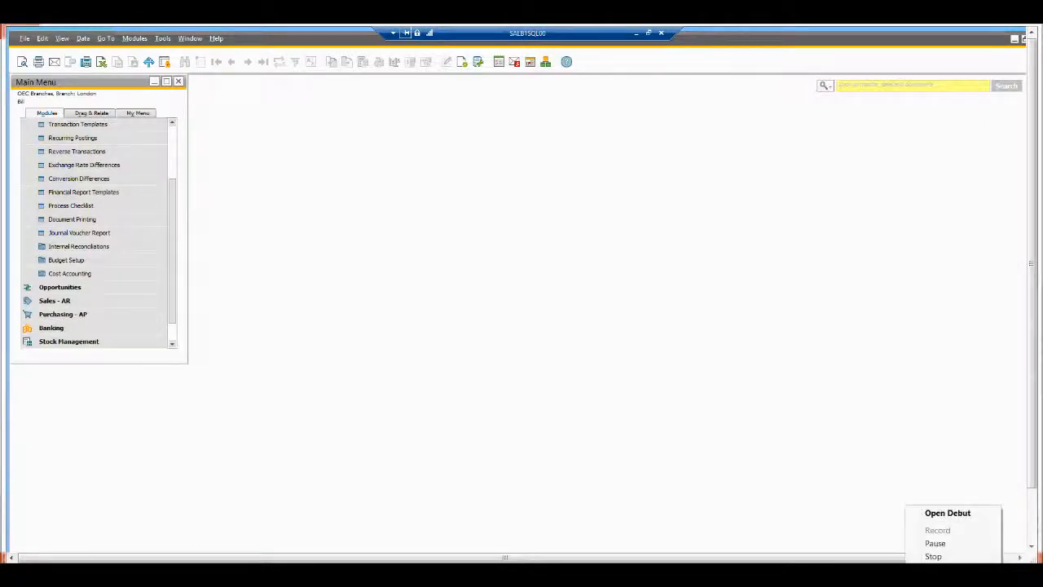
left_click(949, 549)
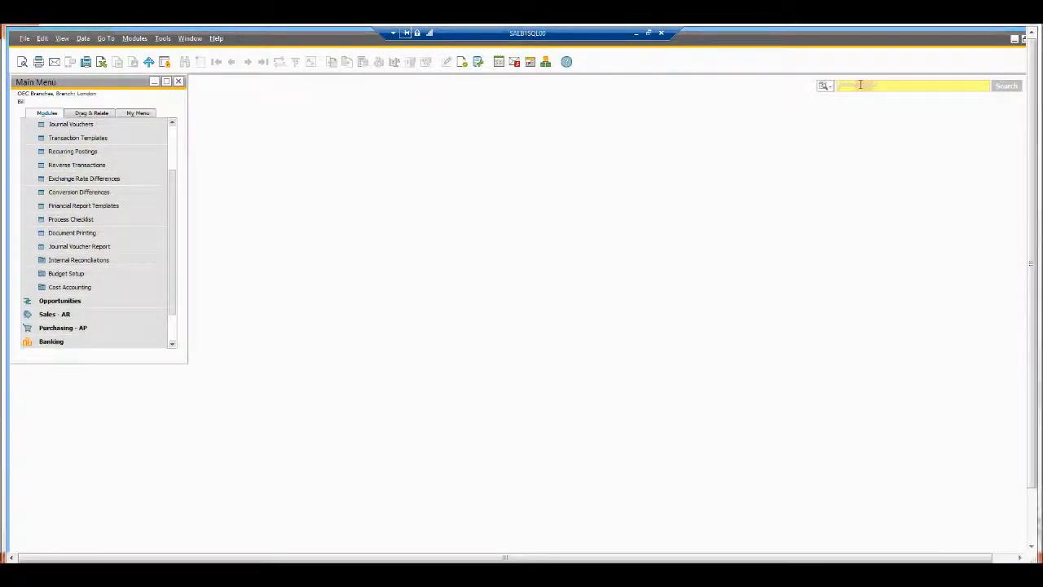
left_click(859, 86)
type("pro")
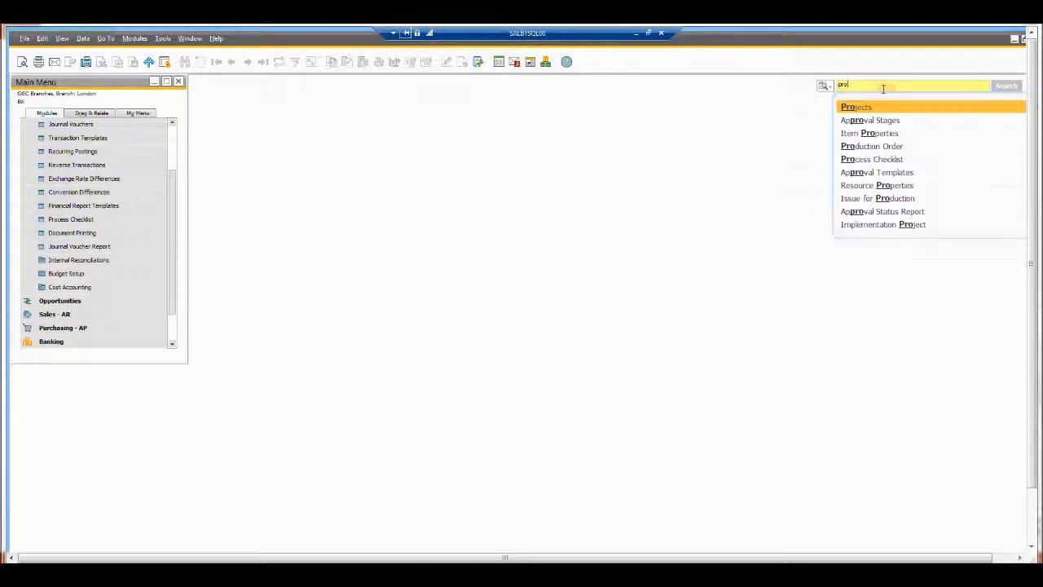
type("fit a")
Step: Open the Profit and Loss Statement's expanded criteria and choose Edinburgh as the branch filter
key("Return")
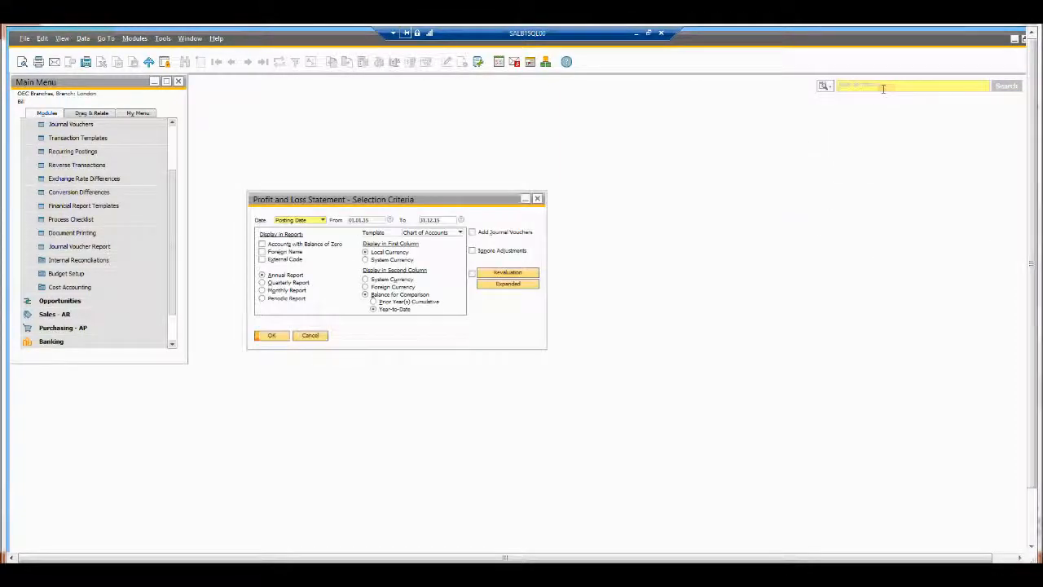
left_click(510, 284)
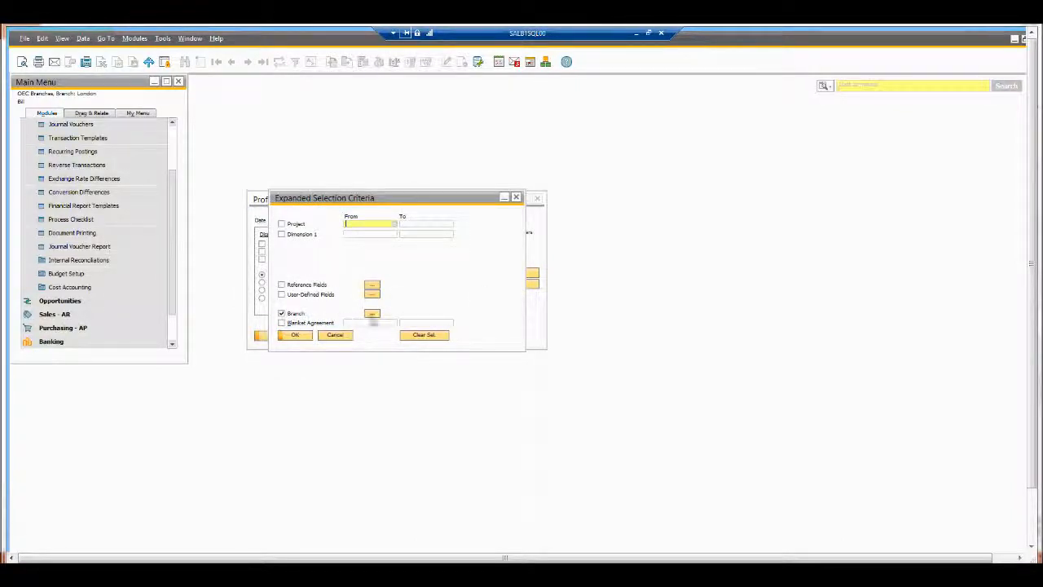
left_click(372, 315)
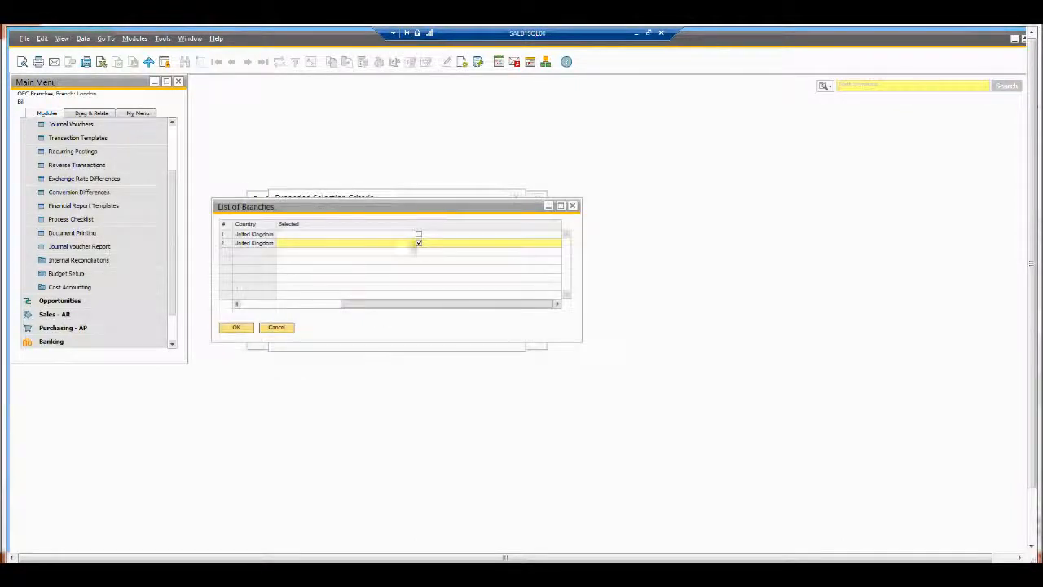
left_click(261, 306)
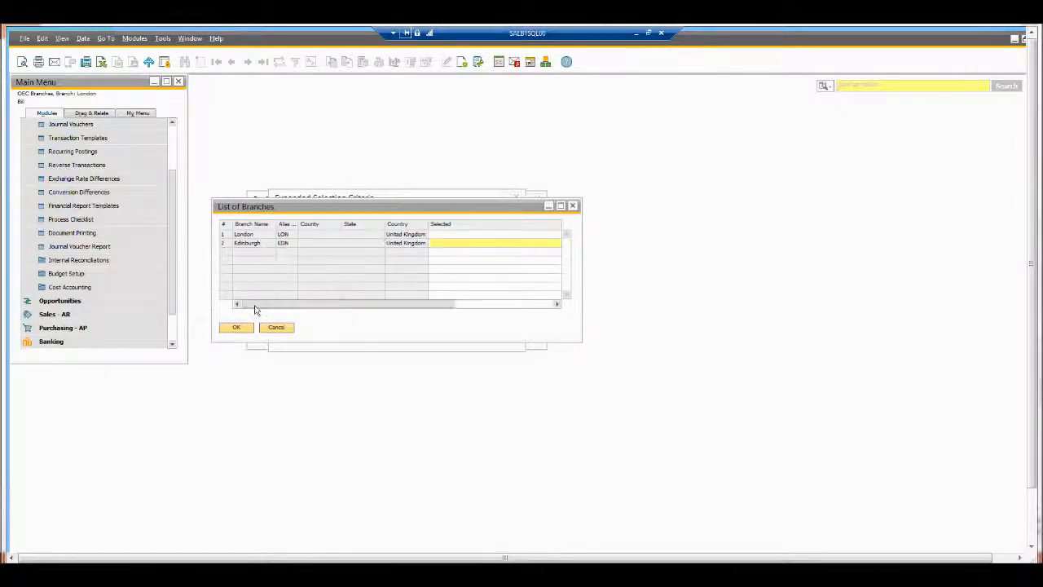
left_click(61, 38)
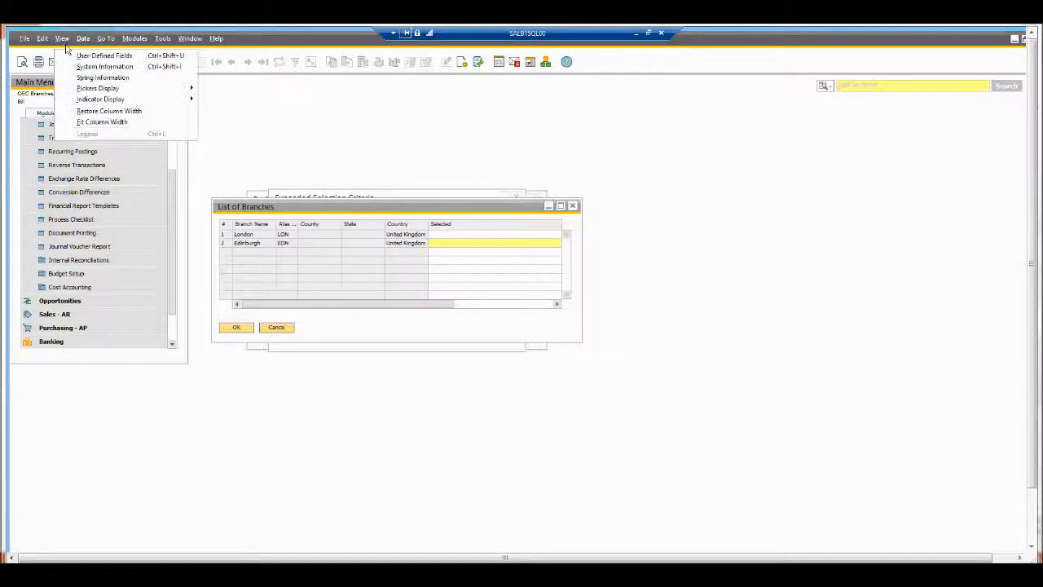
left_click(109, 123)
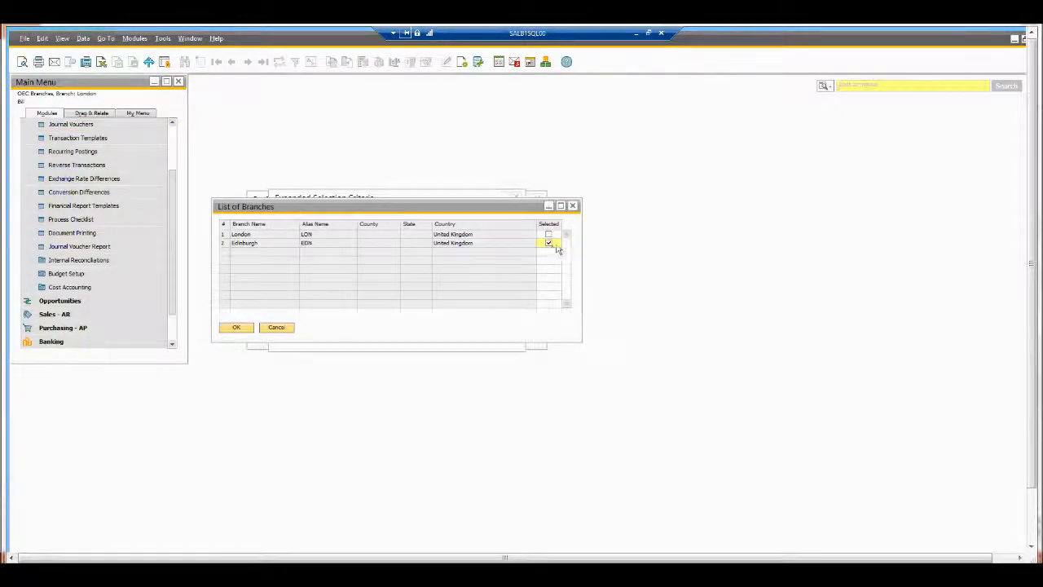
left_click(238, 329)
Step: Run and maximize the Edinburgh report showing Turnover GBP 1,000.00 and profit GBP 500.00
left_click(289, 337)
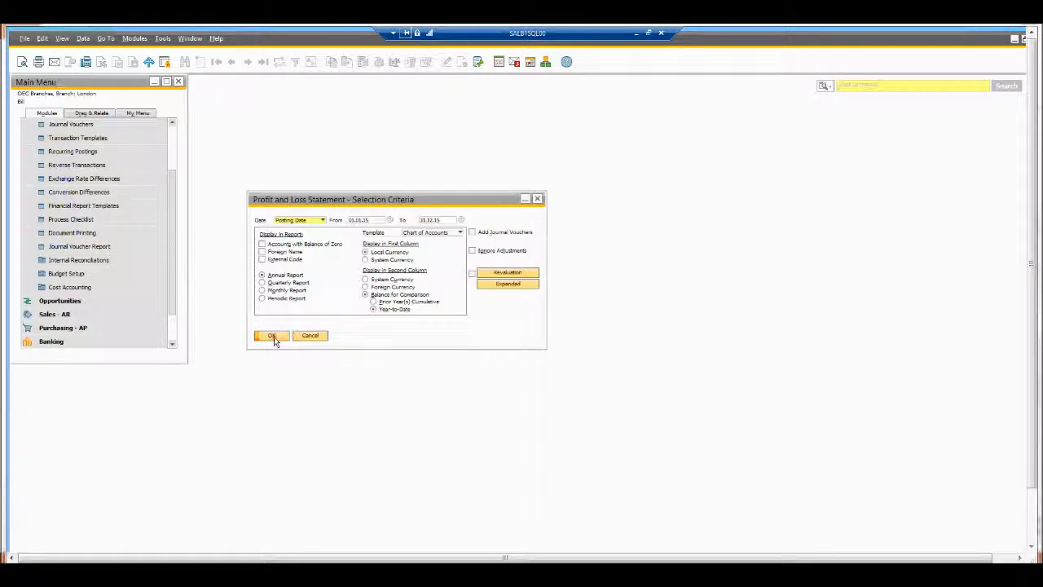
left_click(273, 337)
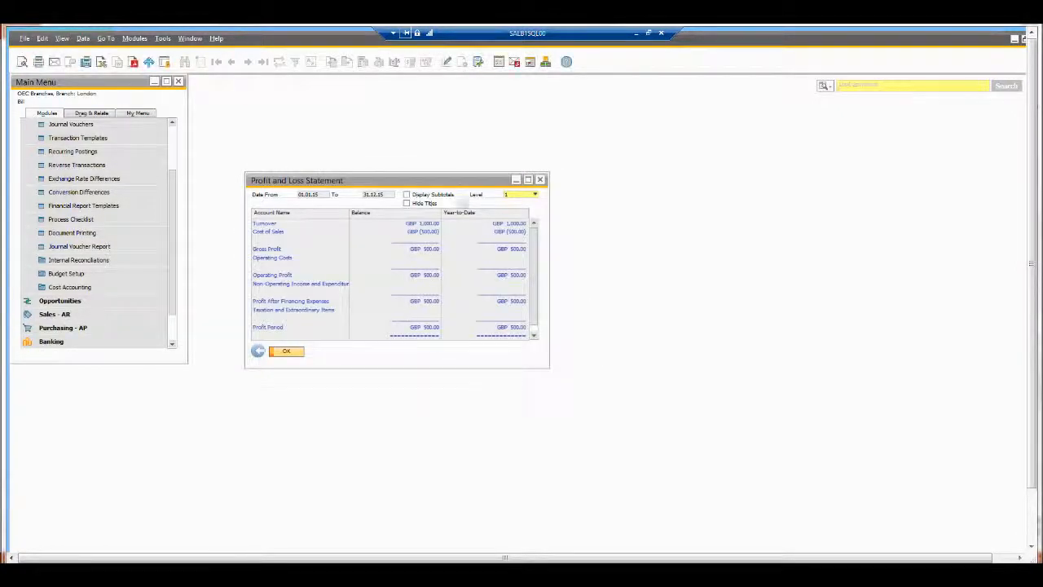
double_click(469, 181)
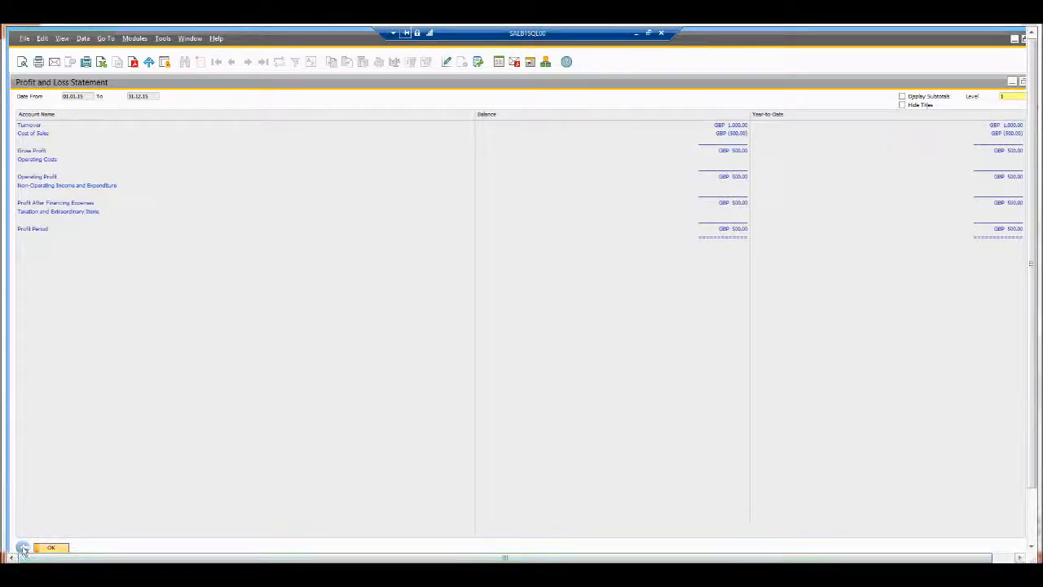
left_click(50, 546)
Step: Change the Profit and Loss branch filter from Edinburgh to London and rerun the report
left_click(508, 285)
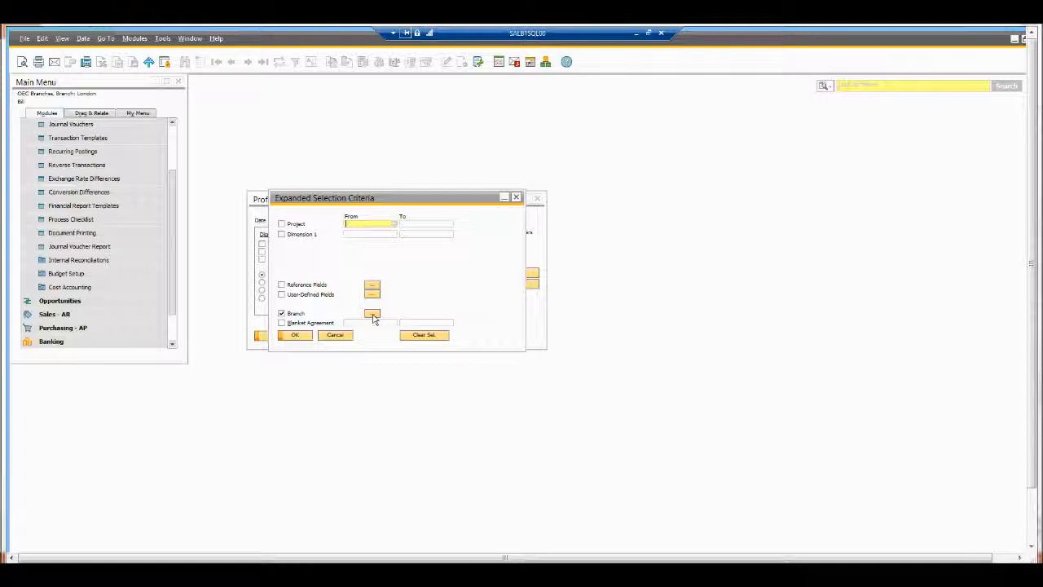
left_click(371, 314)
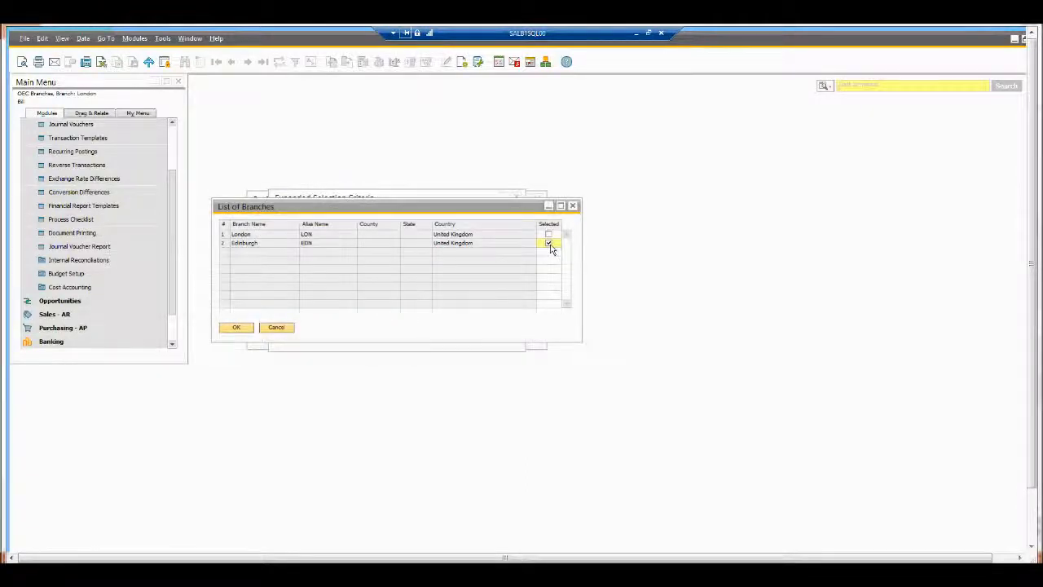
left_click(548, 234)
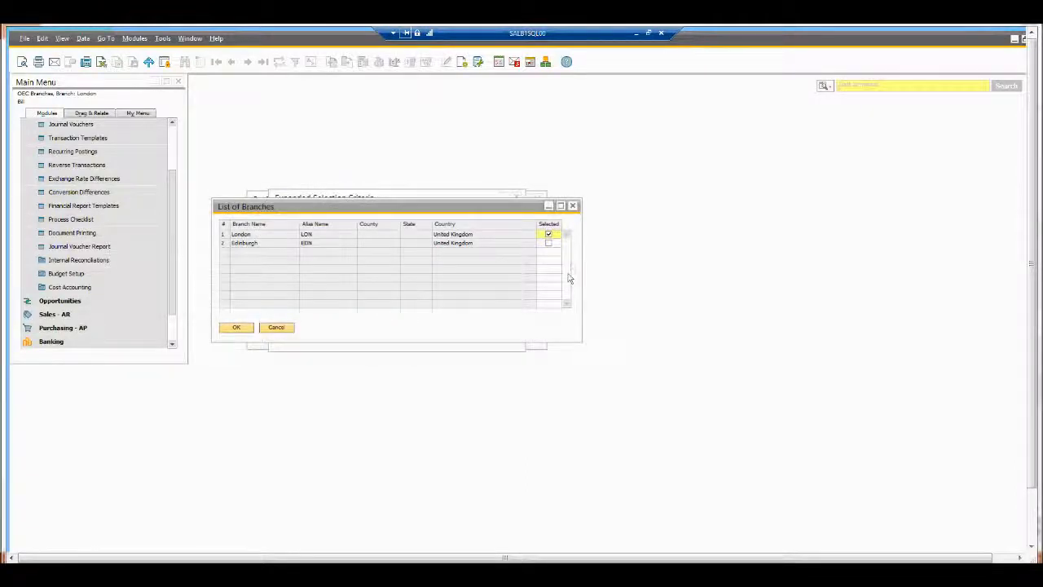
left_click(236, 327)
left_click(297, 335)
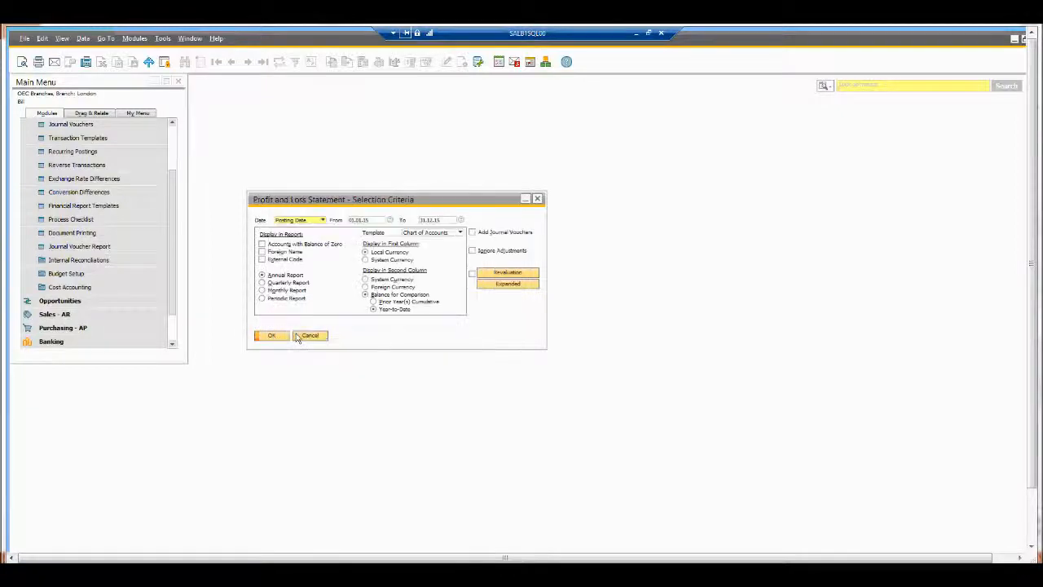
left_click(272, 335)
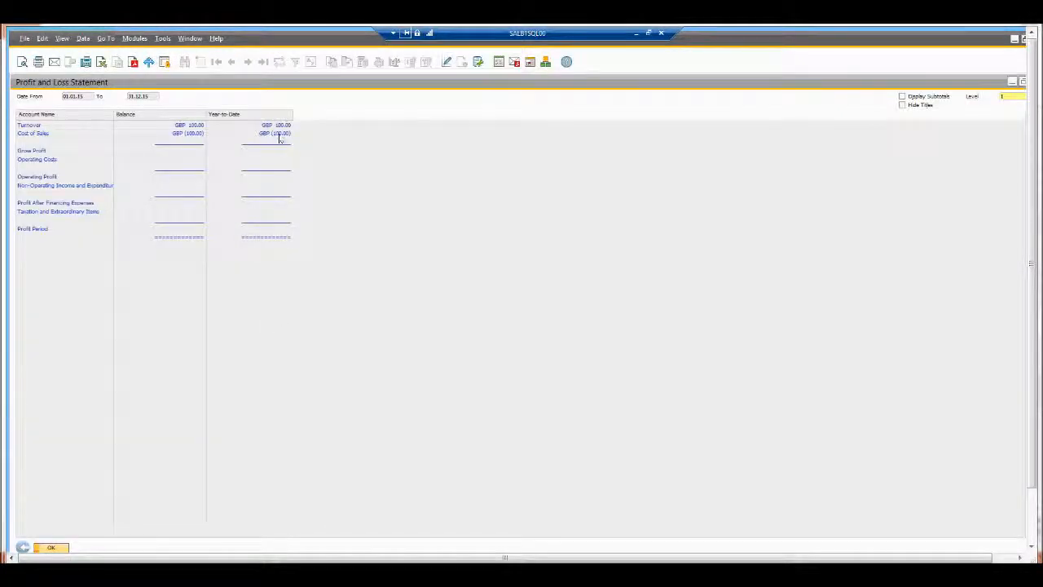
Step: Select both London and Edinburgh in the branch filter and rerun the Profit and Loss Statement
left_click(51, 548)
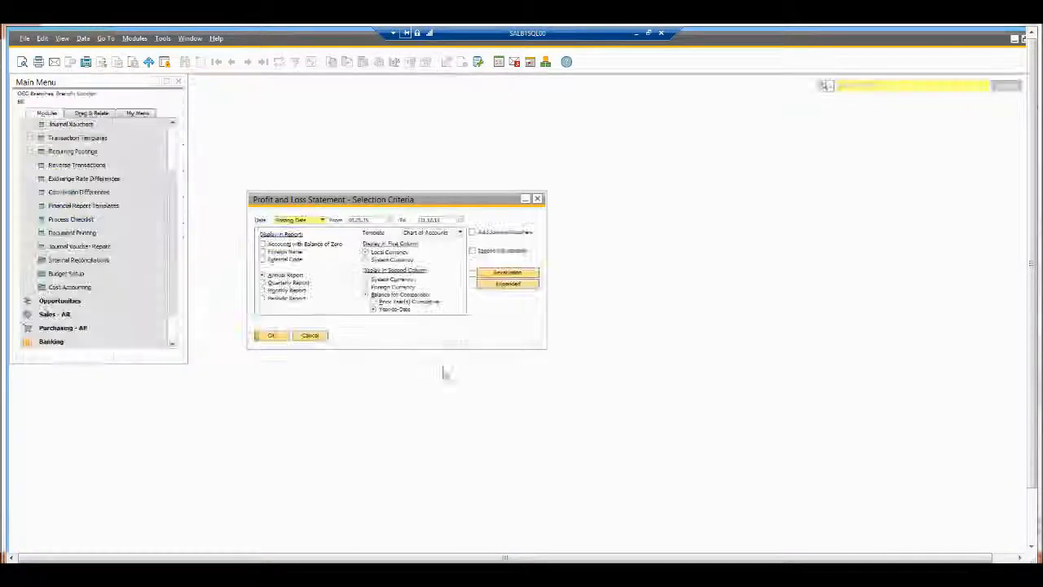
left_click(499, 285)
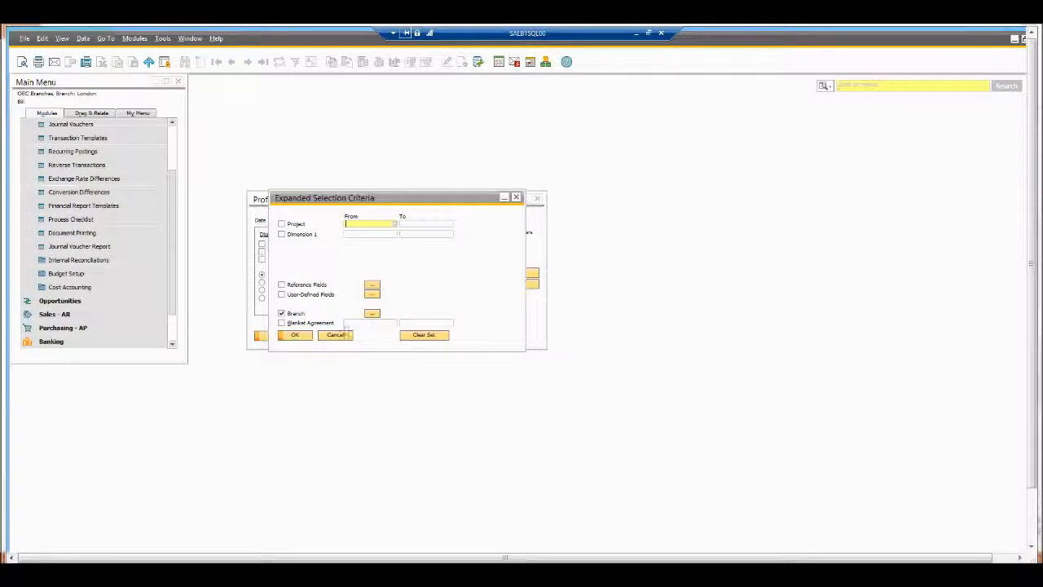
left_click(371, 315)
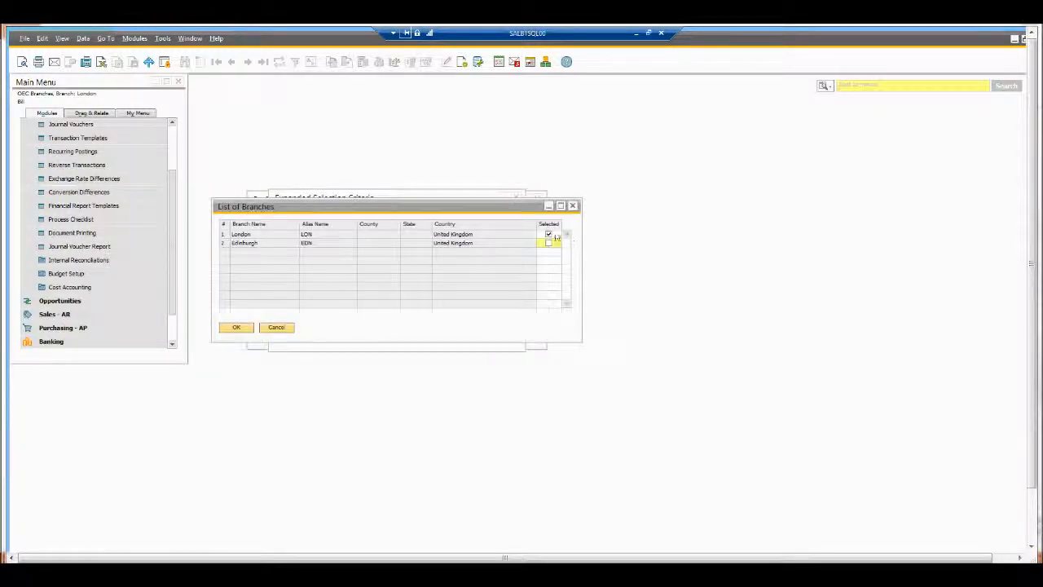
left_click(243, 330)
left_click(287, 337)
left_click(272, 336)
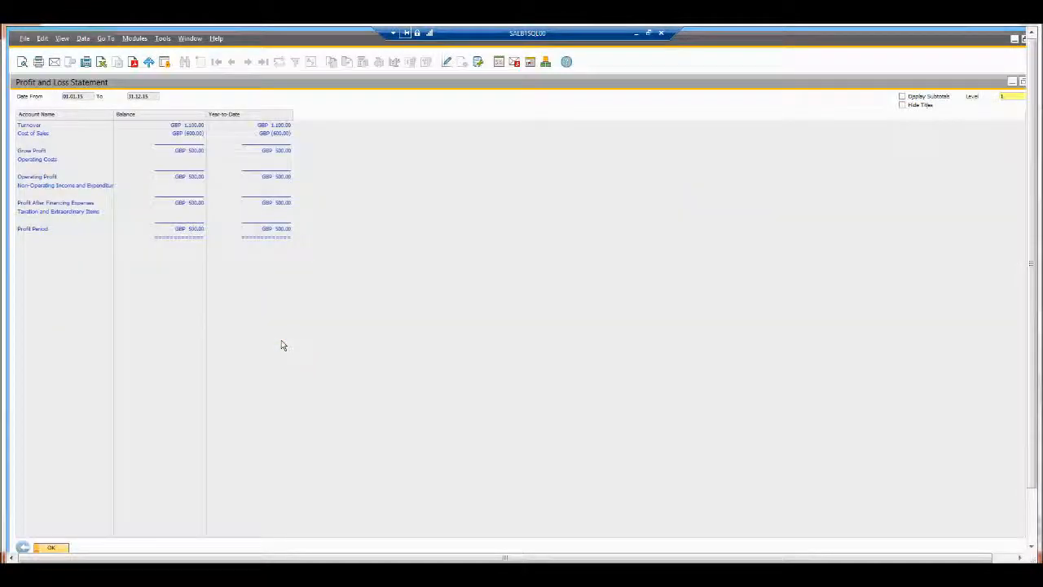